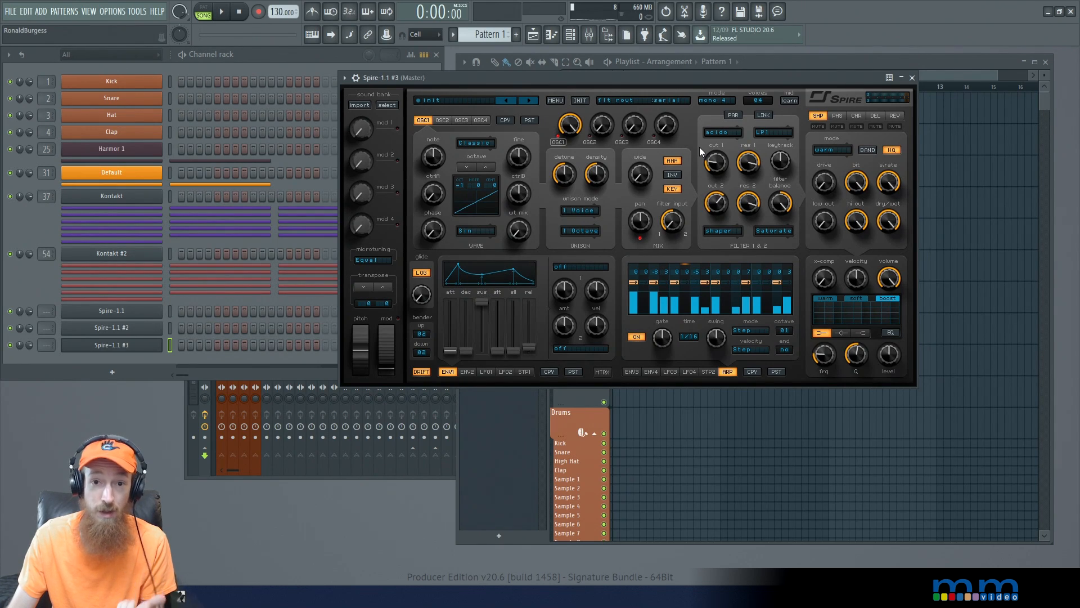
- Open the Spire-1.1 #2 instrument to examine its acid patch
{"action": "left_click", "coordinate": [148, 333]}
{"action": "left_click_drag", "start_coordinate": [642, 90], "coordinate": [687, 74]}
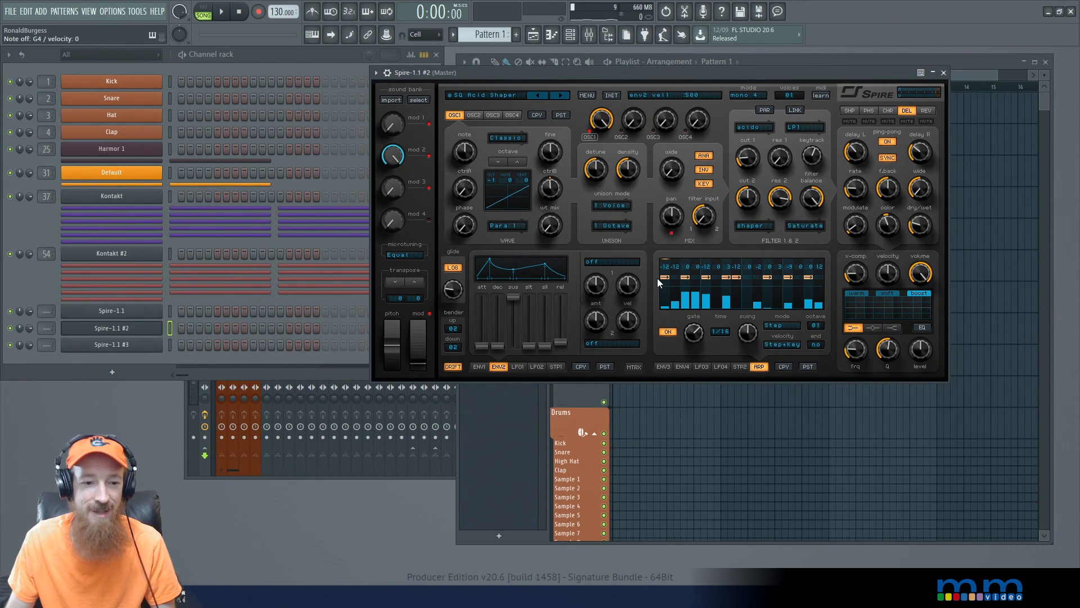
- Add a new Spire-1.1 instrument to the channel rack and close the Spire-1.1 #2 window
{"action": "left_click", "coordinate": [115, 372]}
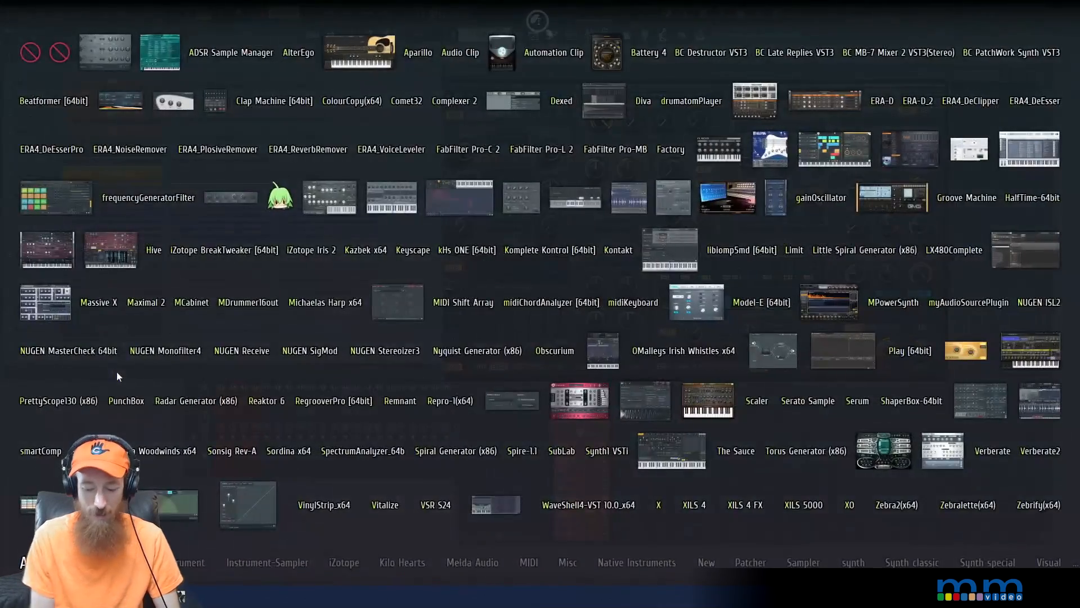
{"action": "type", "text": "spire"}
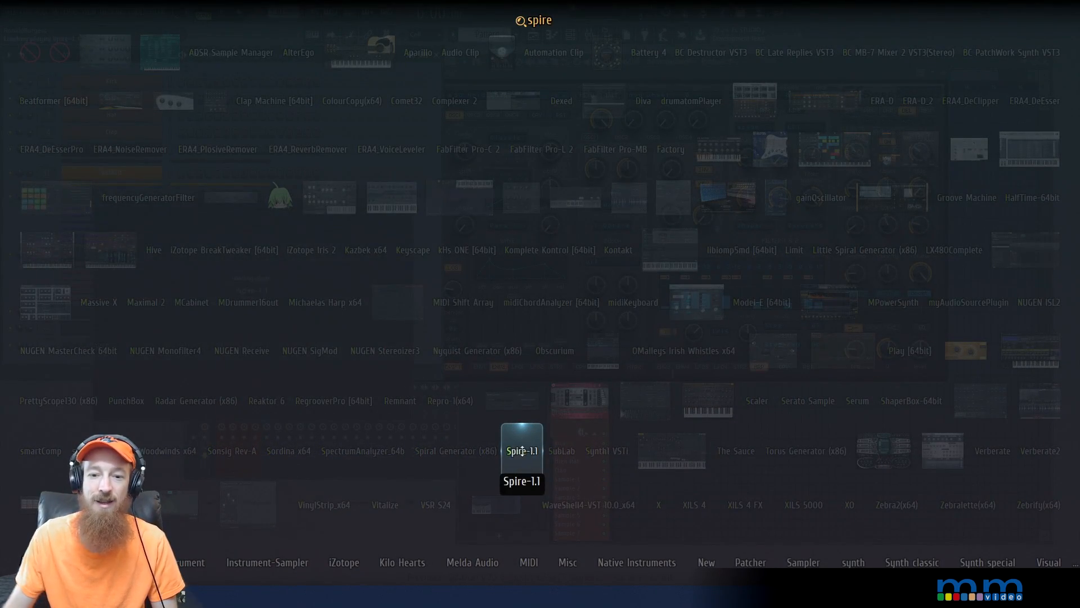
{"action": "left_click", "coordinate": [524, 453]}
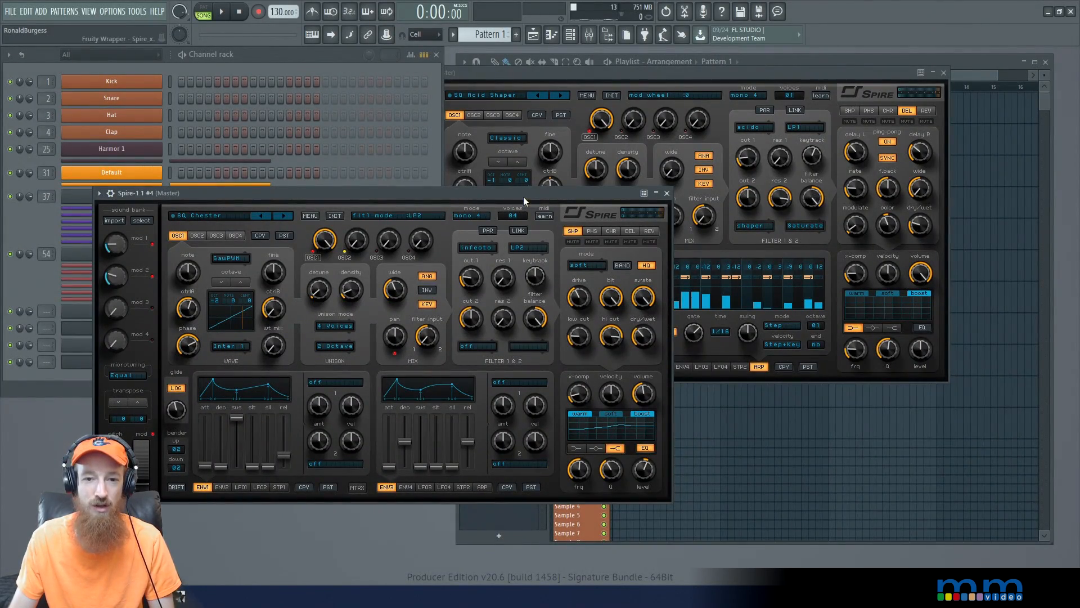
{"action": "left_click_drag", "start_coordinate": [526, 191], "coordinate": [679, 213]}
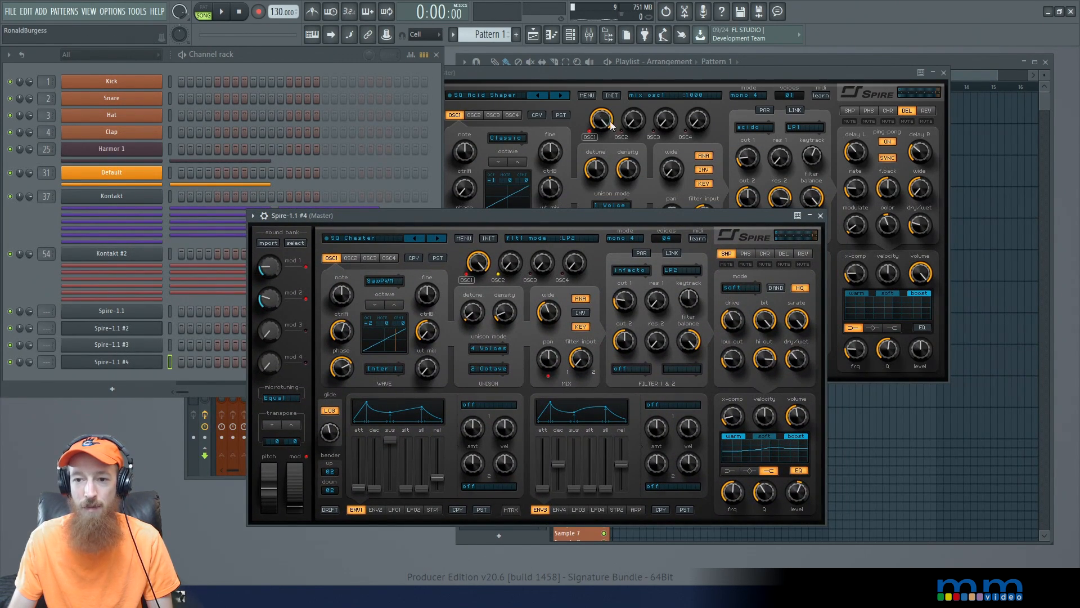
{"action": "left_click_drag", "start_coordinate": [616, 224], "coordinate": [634, 86]}
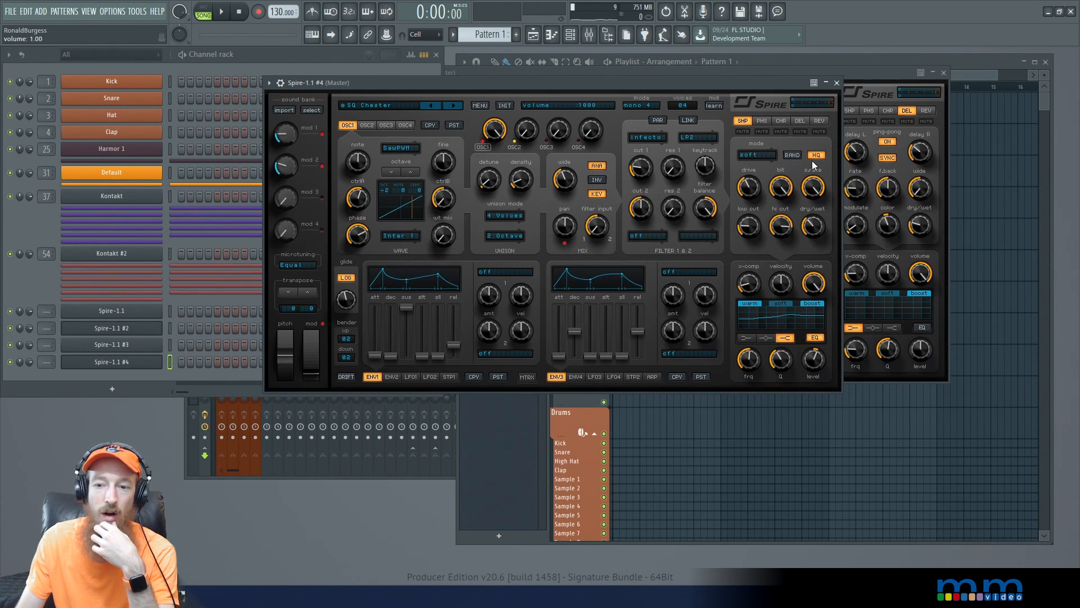
{"action": "left_click", "coordinate": [945, 73]}
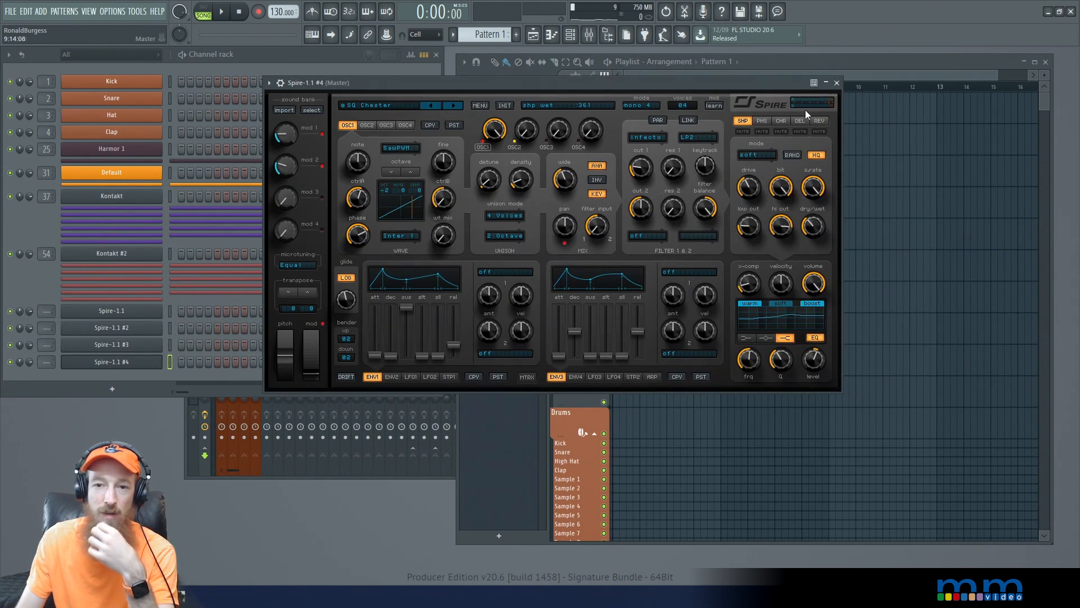
{"action": "left_click_drag", "start_coordinate": [650, 86], "coordinate": [743, 73]}
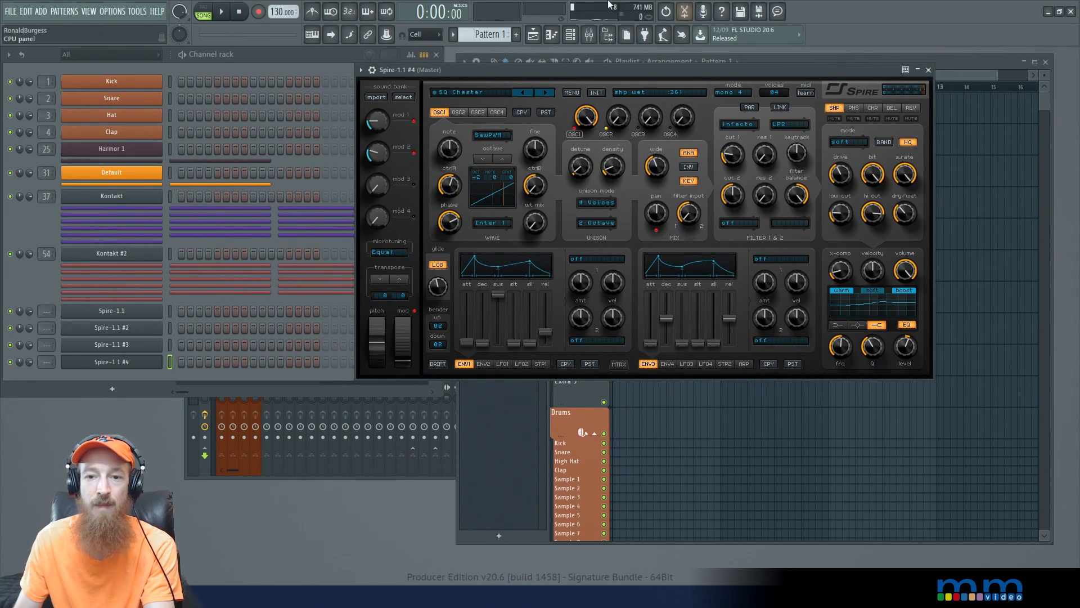
- Initialise the new Spire patch and set filter 1 to acido with resonance about 825 and cutoff about 155
{"action": "left_click", "coordinate": [600, 93]}
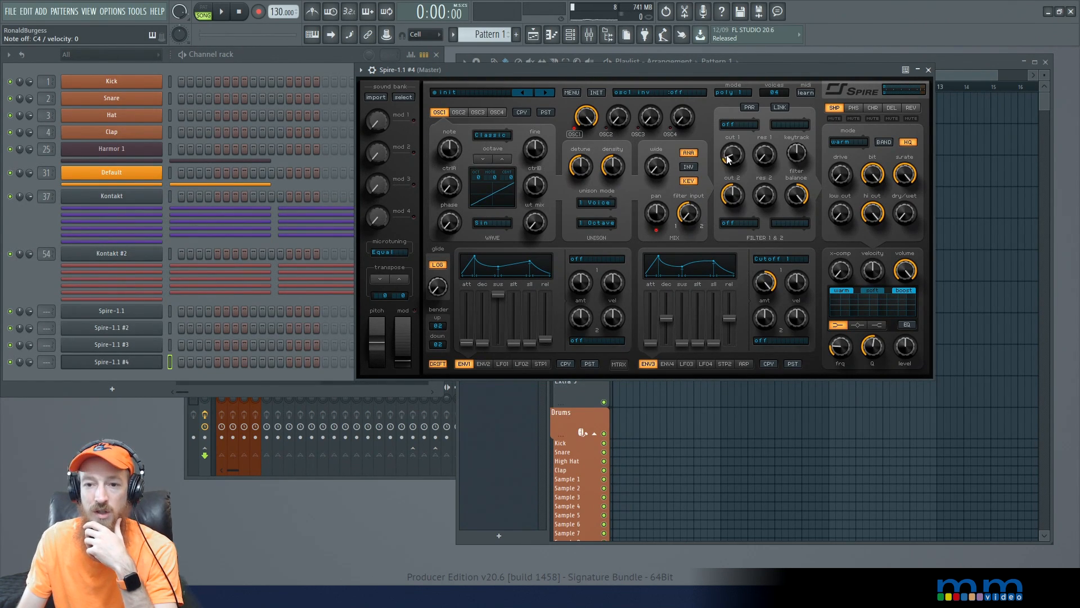
{"action": "left_click", "coordinate": [744, 125]}
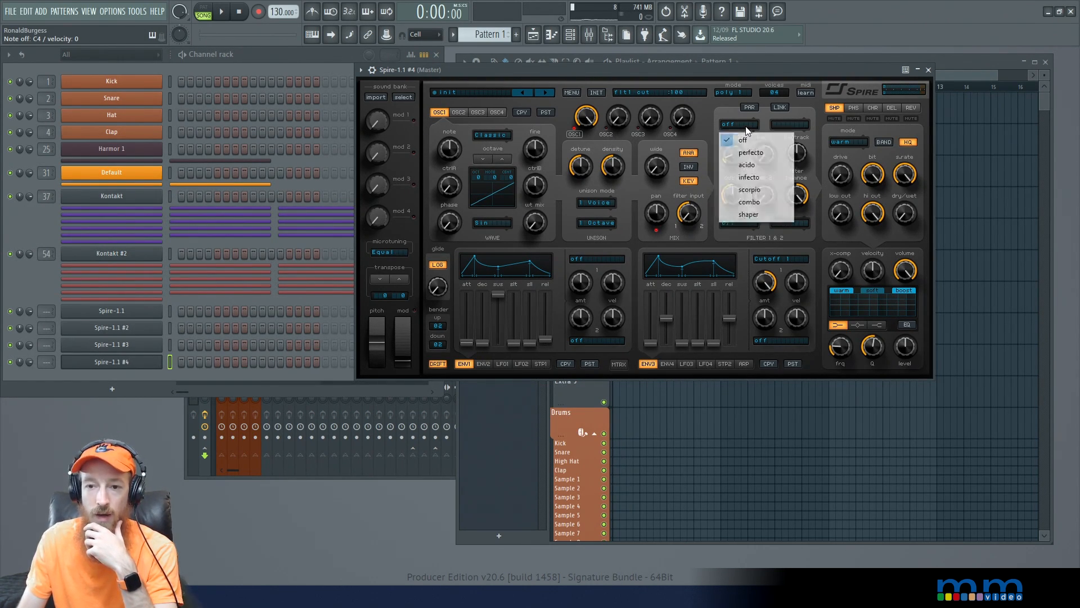
{"action": "left_click", "coordinate": [775, 164]}
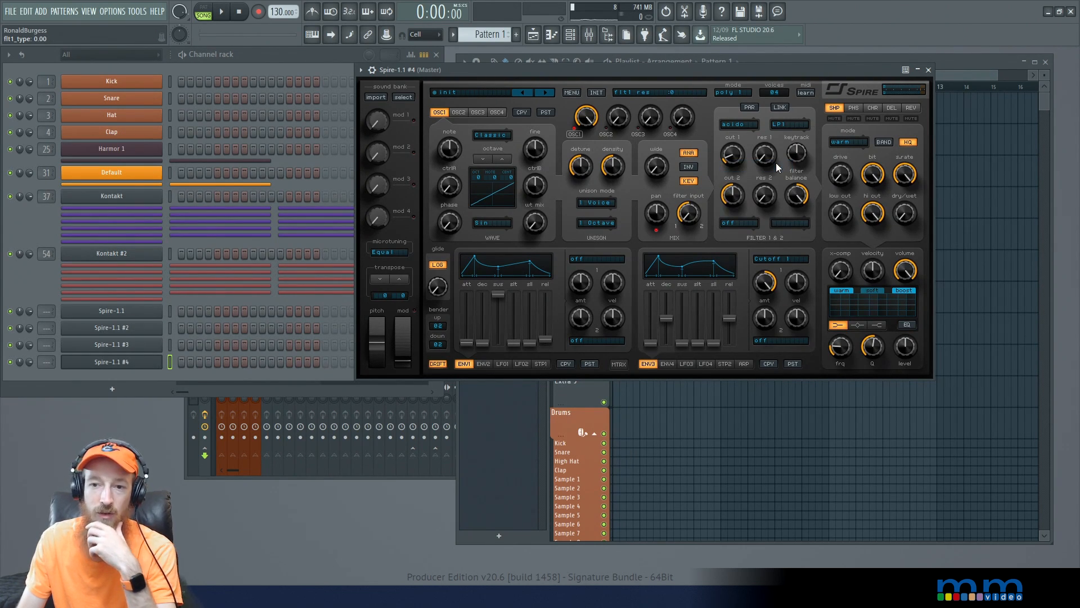
{"action": "left_click_drag", "start_coordinate": [767, 158], "coordinate": [773, 72]}
{"action": "left_click_drag", "start_coordinate": [735, 152], "coordinate": [739, 157]}
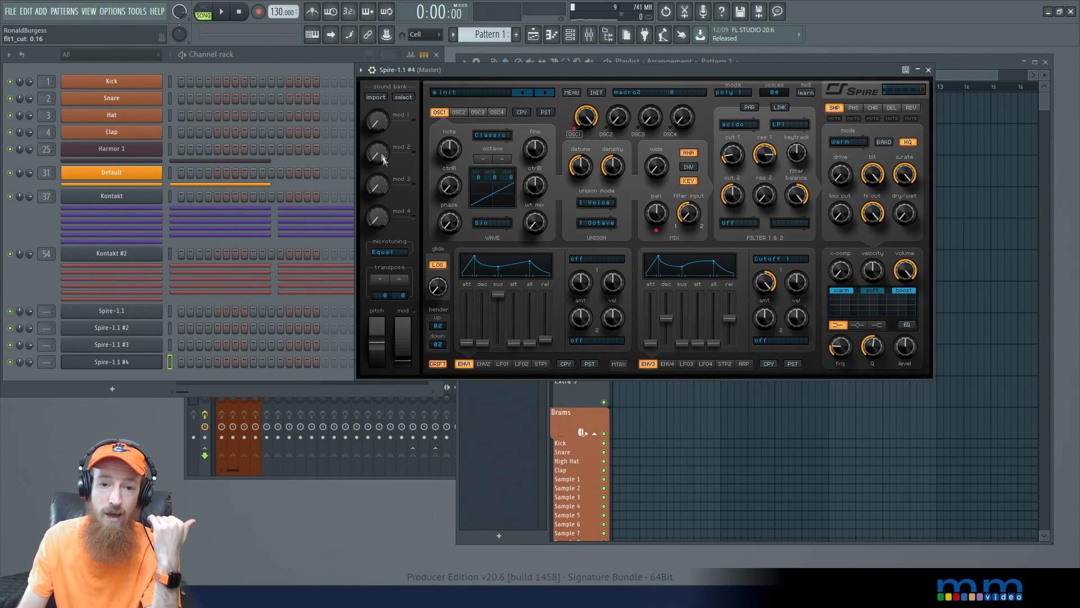
{"action": "left_click", "coordinate": [618, 364]}
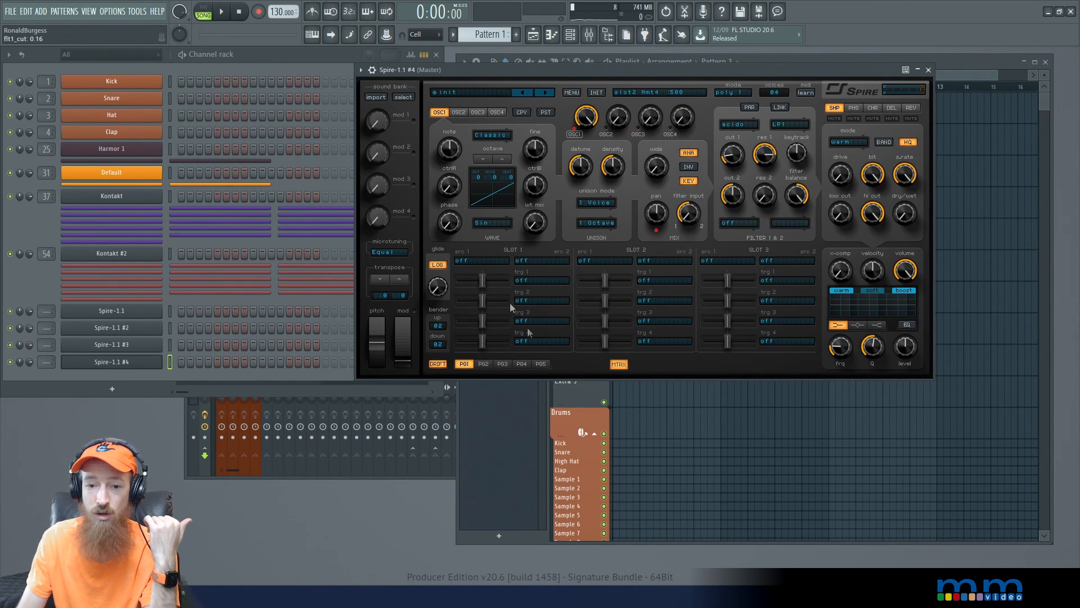
{"action": "left_click", "coordinate": [619, 364]}
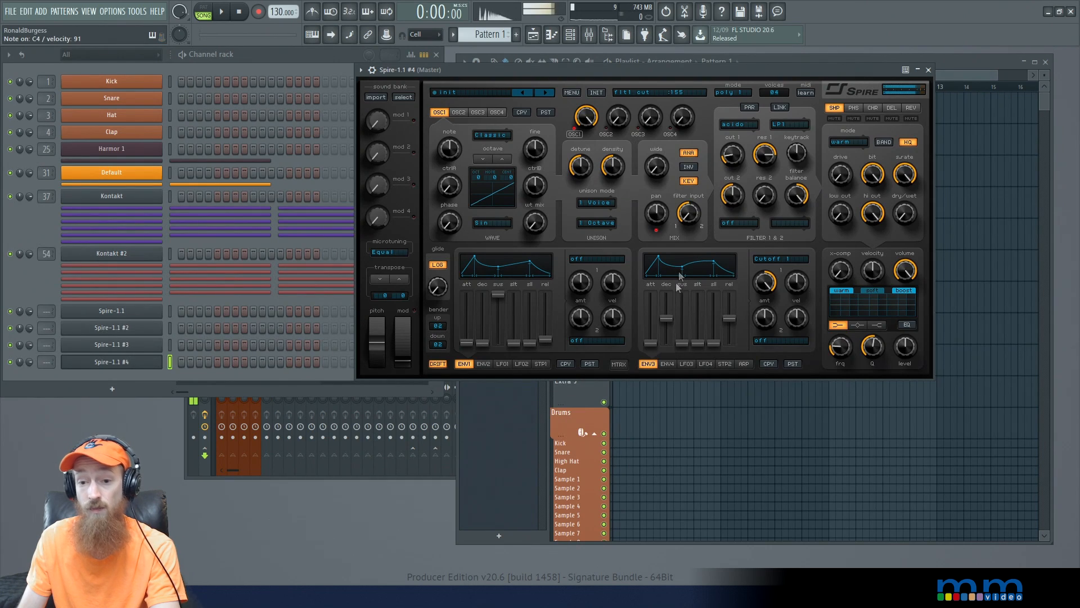
- Lower envelope 3's decay to about 391 and set filter 2 to shaper with raised resonance
{"action": "left_click_drag", "start_coordinate": [669, 319], "coordinate": [670, 331]}
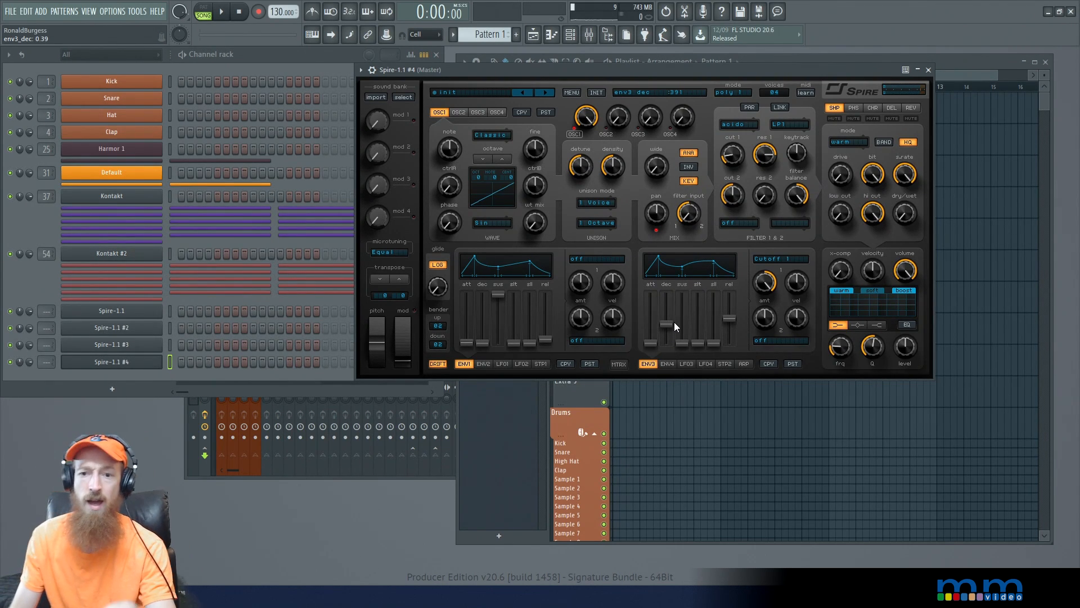
{"action": "left_click", "coordinate": [740, 225]}
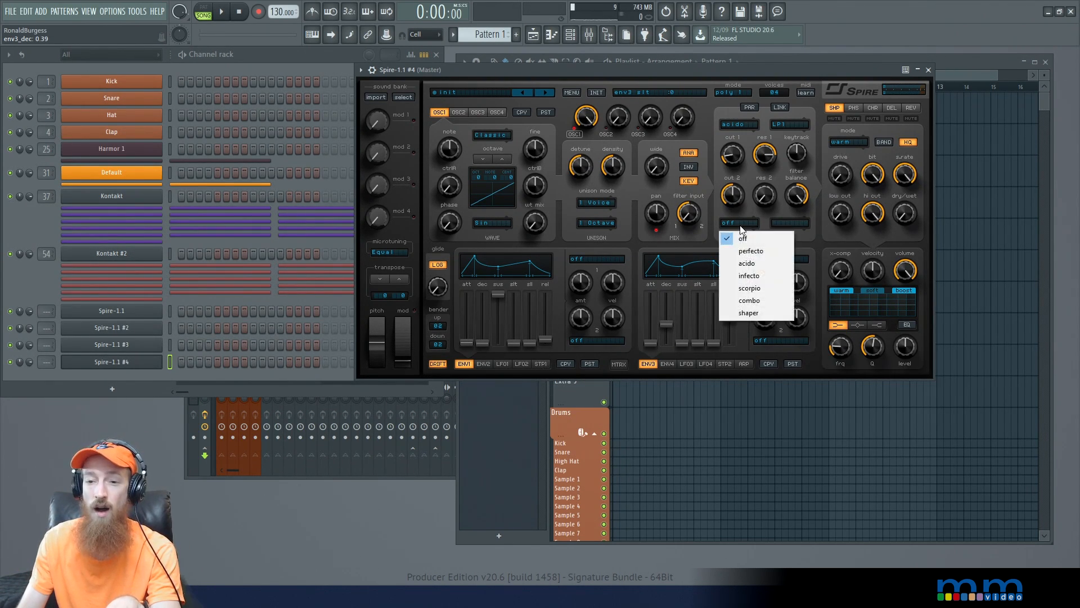
{"action": "left_click", "coordinate": [748, 313]}
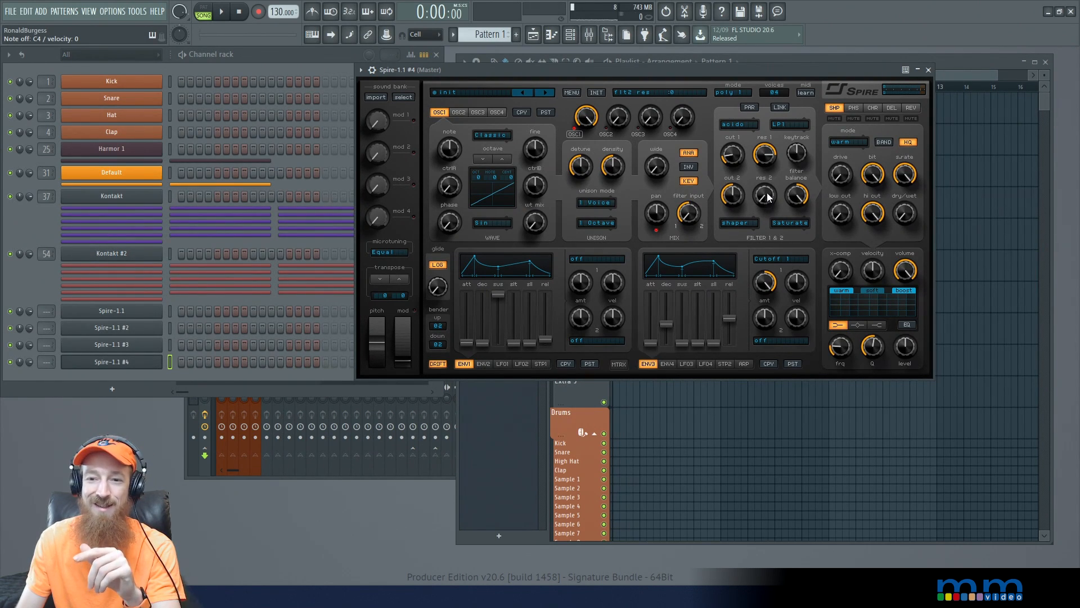
{"action": "left_click_drag", "start_coordinate": [763, 197], "coordinate": [765, 128]}
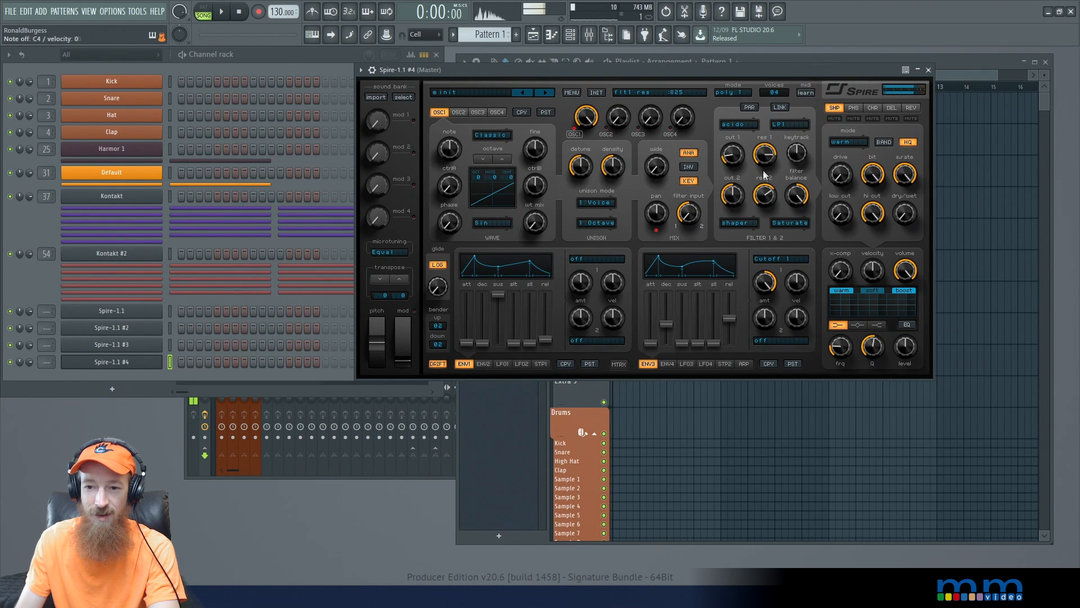
{"action": "left_click_drag", "start_coordinate": [771, 194], "coordinate": [771, 206]}
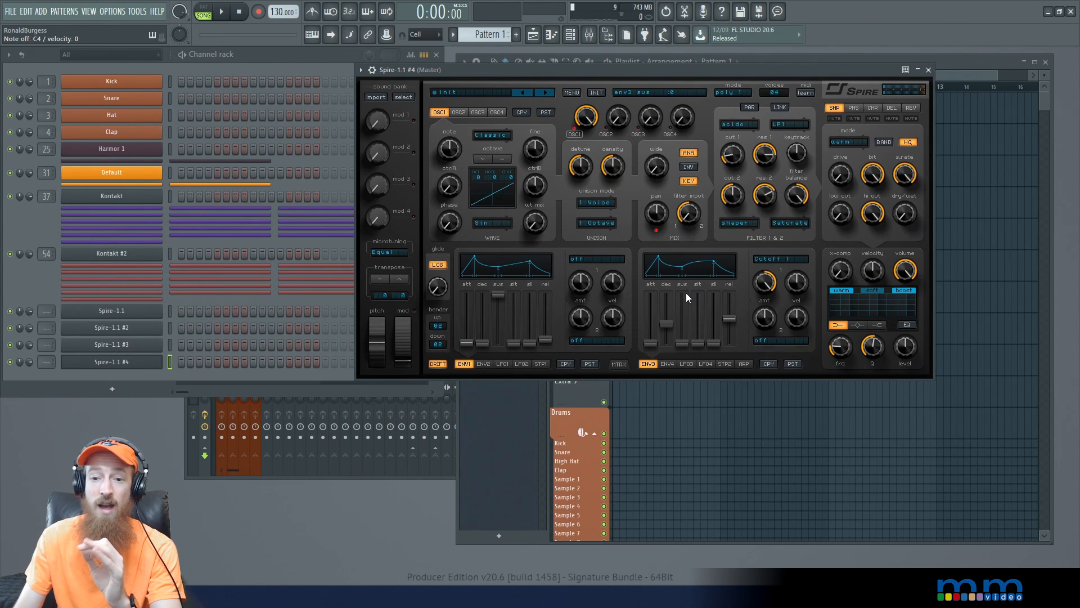
- Set envelope 3's sustain to about 299
{"action": "left_click_drag", "start_coordinate": [681, 342], "coordinate": [683, 328]}
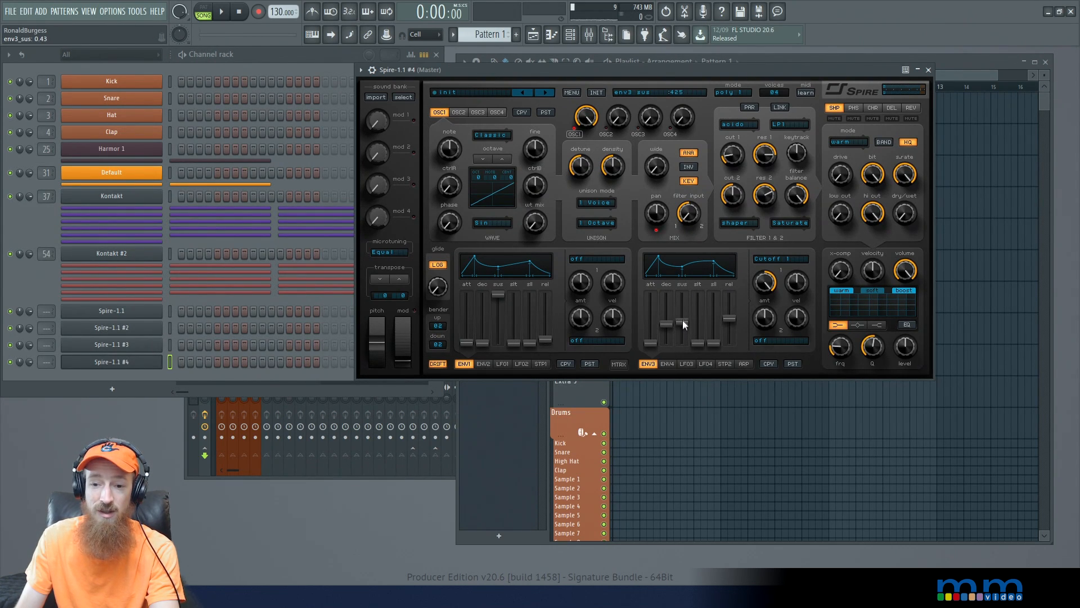
{"action": "mouse_move", "coordinate": [684, 322]}
{"action": "left_mouse_down"}
{"action": "mouse_move", "coordinate": [673, 317]}
{"action": "mouse_move", "coordinate": [681, 330]}
{"action": "left_mouse_up"}
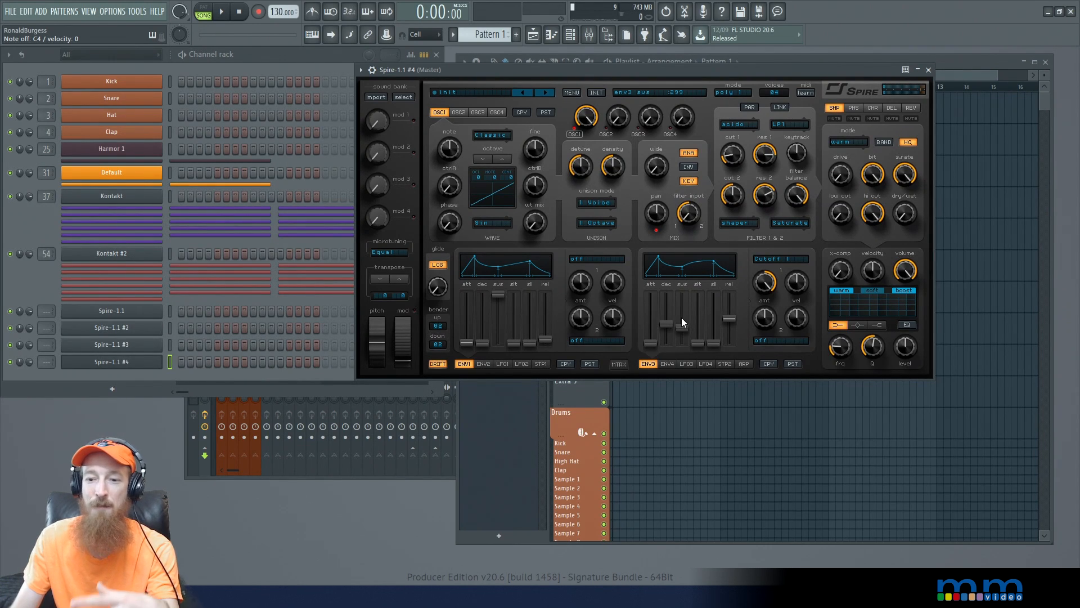
- Turn on the arpeggiator and set both its mode and velocity to Step
{"action": "left_click", "coordinate": [748, 362]}
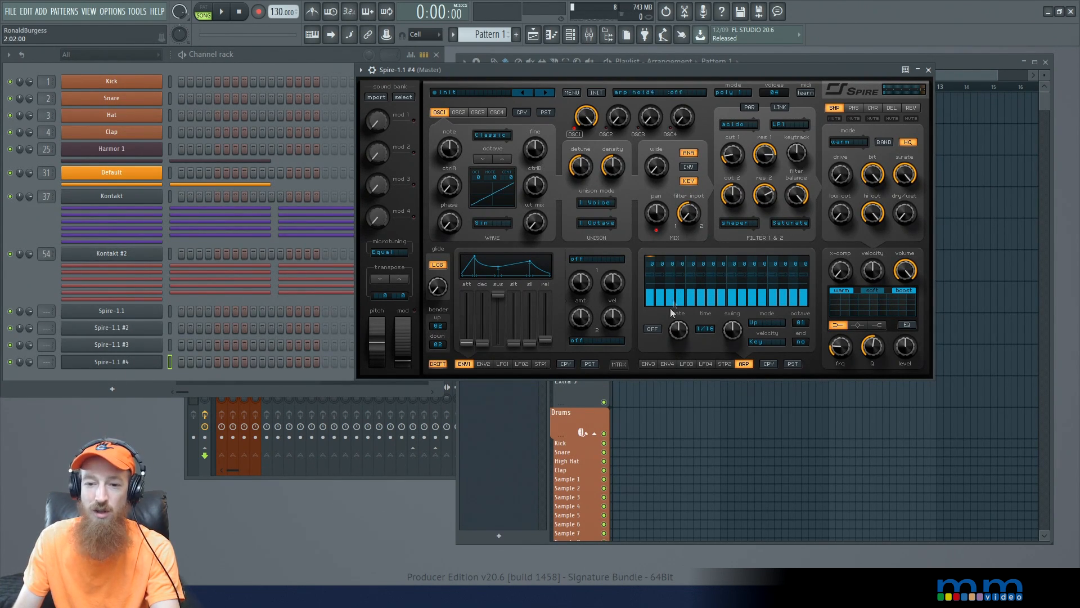
{"action": "left_click", "coordinate": [652, 329]}
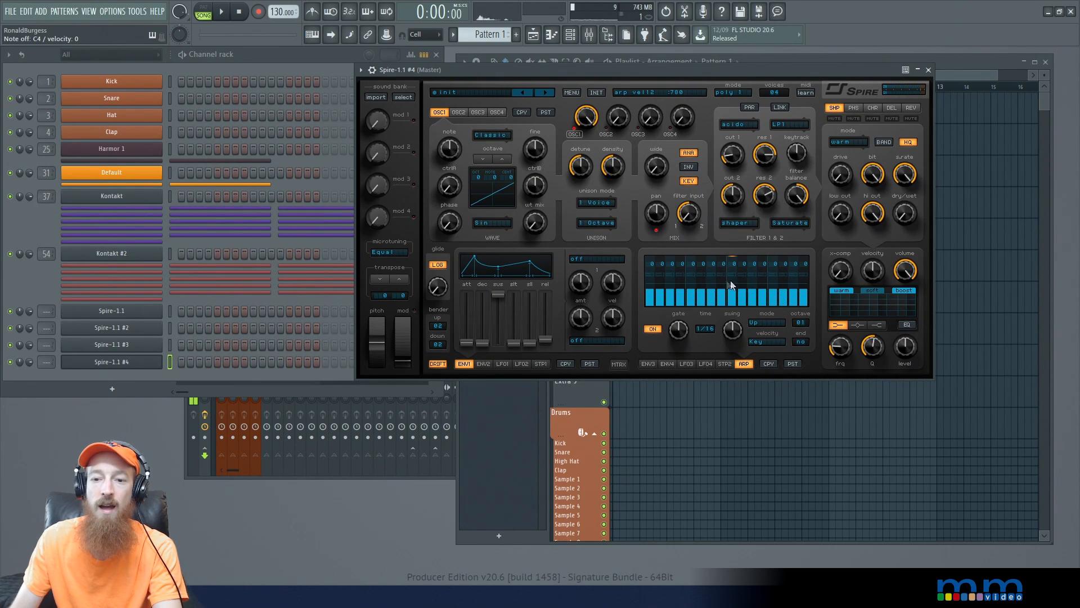
{"action": "left_click", "coordinate": [773, 323]}
{"action": "left_click", "coordinate": [797, 435]}
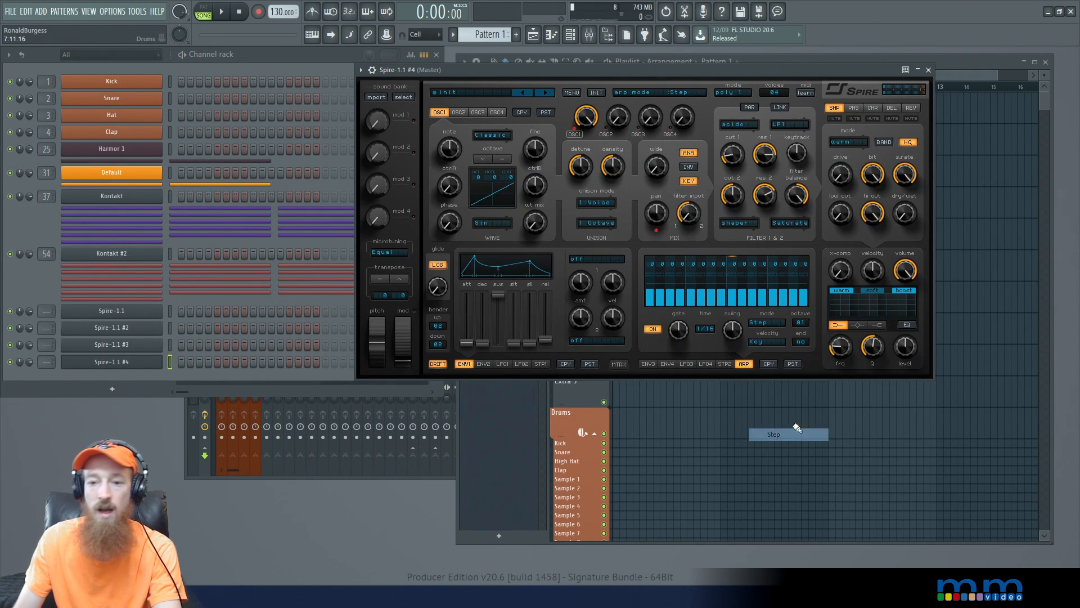
{"action": "left_click", "coordinate": [775, 343]}
{"action": "left_click", "coordinate": [799, 379]}
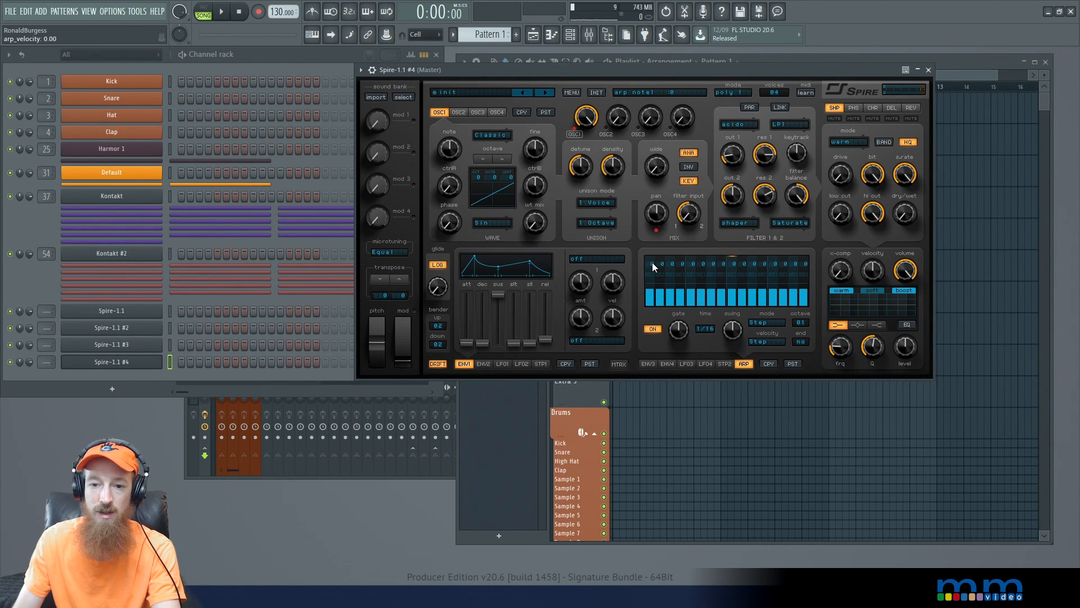
- Program the arpeggiator steps with varied velocities, linked steps and note offsets including -5 and -7, and lower oscillator 1 to octave -1
{"action": "left_click_drag", "start_coordinate": [660, 292], "coordinate": [656, 359]}
{"action": "left_click", "coordinate": [668, 275]}
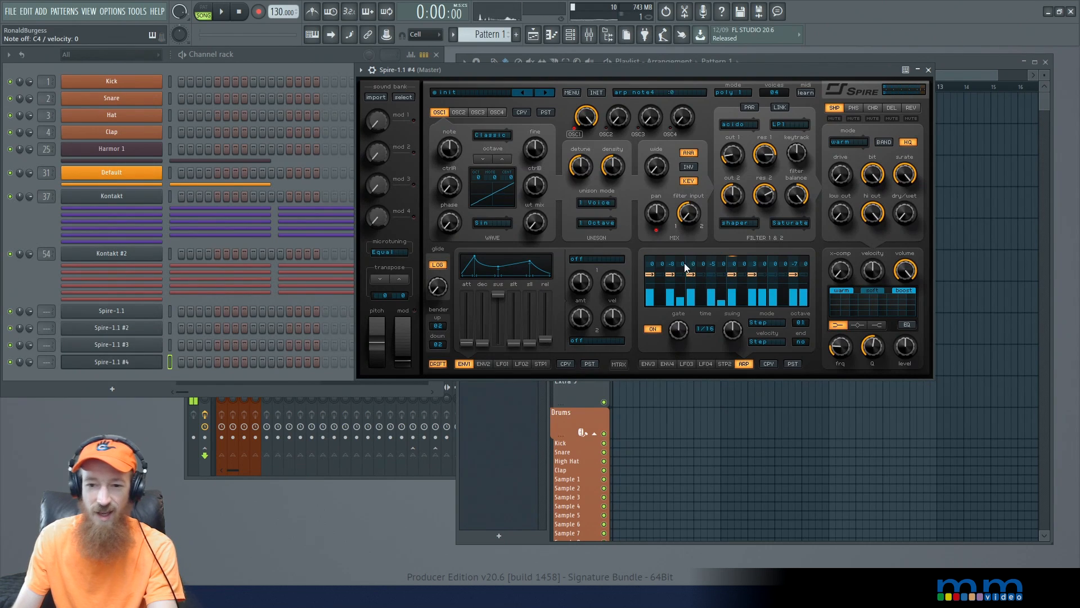
{"action": "left_click_drag", "start_coordinate": [672, 266], "coordinate": [673, 260]}
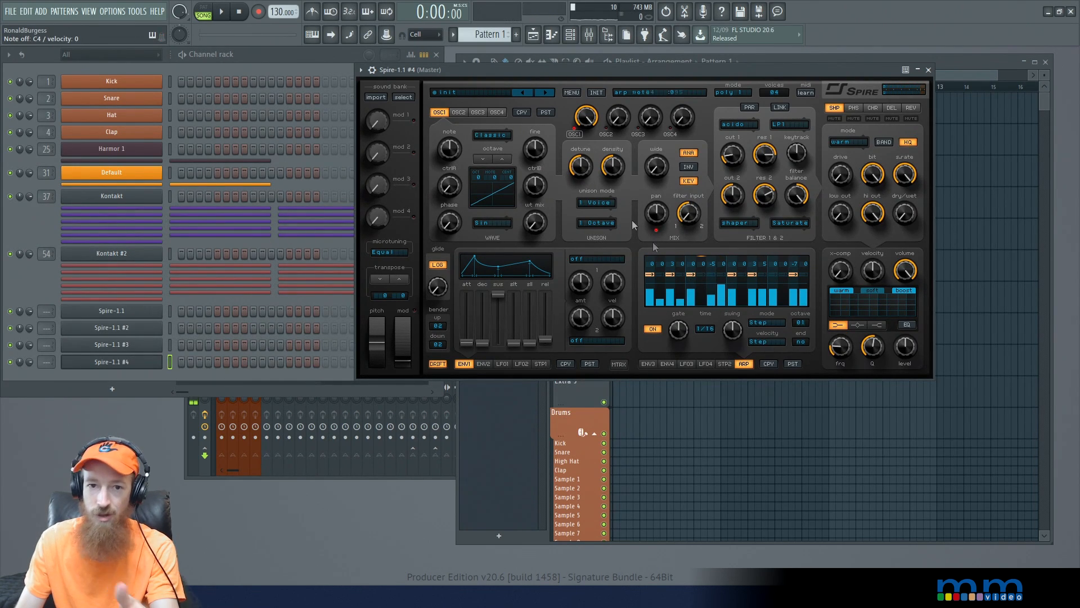
{"action": "left_click", "coordinate": [482, 159]}
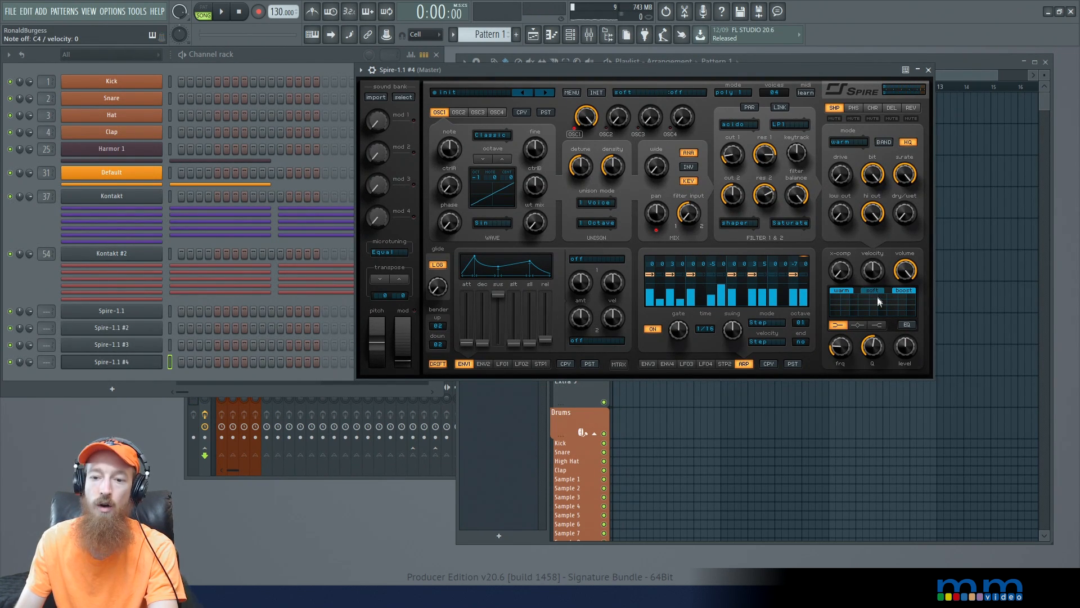
{"action": "left_click", "coordinate": [648, 364]}
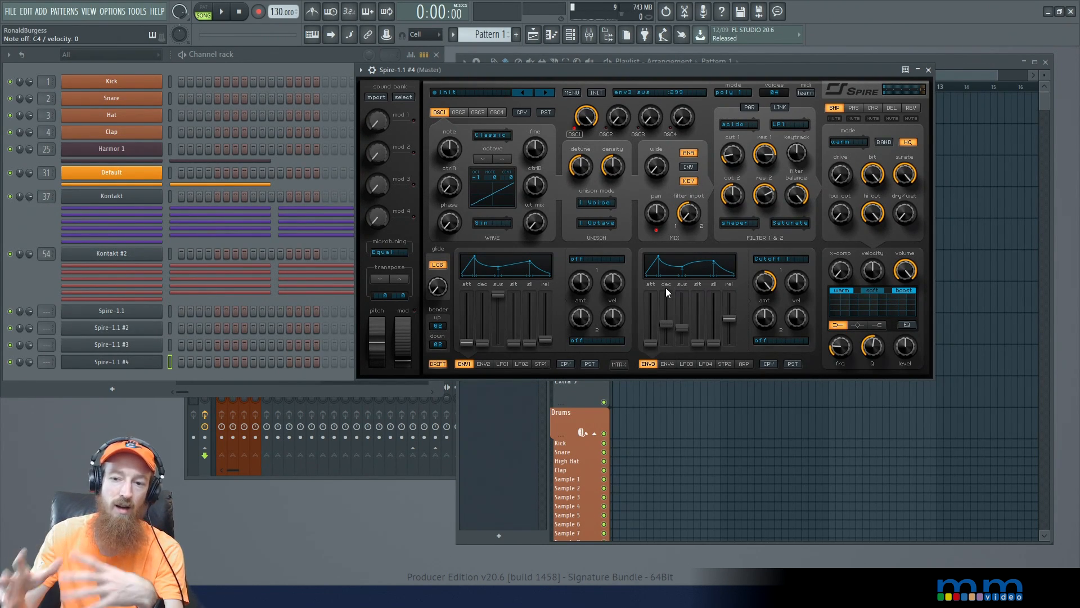
{"action": "left_click", "coordinate": [744, 364]}
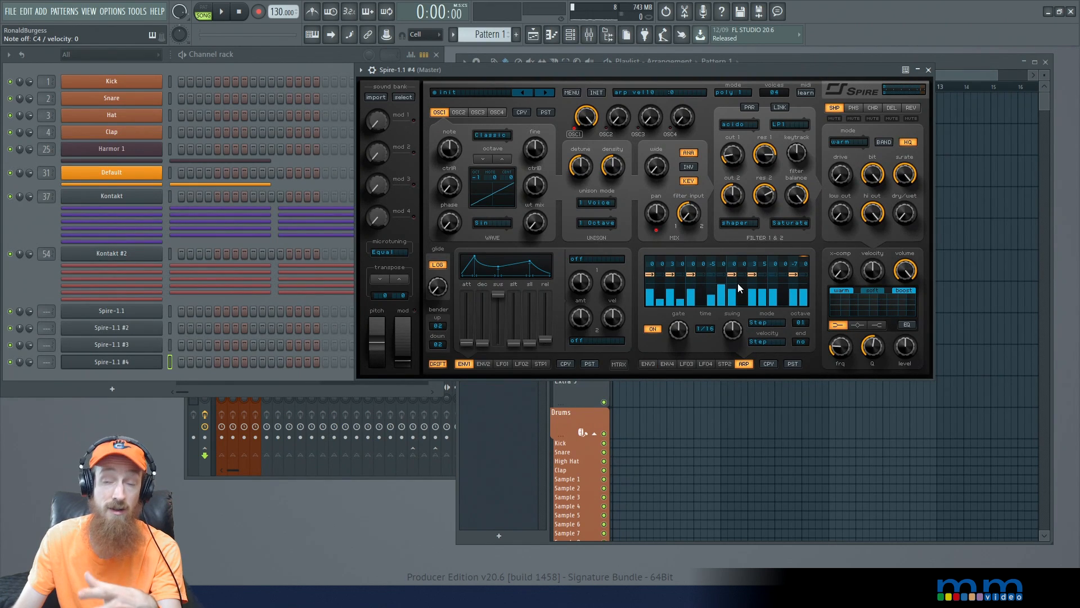
{"action": "left_click", "coordinate": [667, 363]}
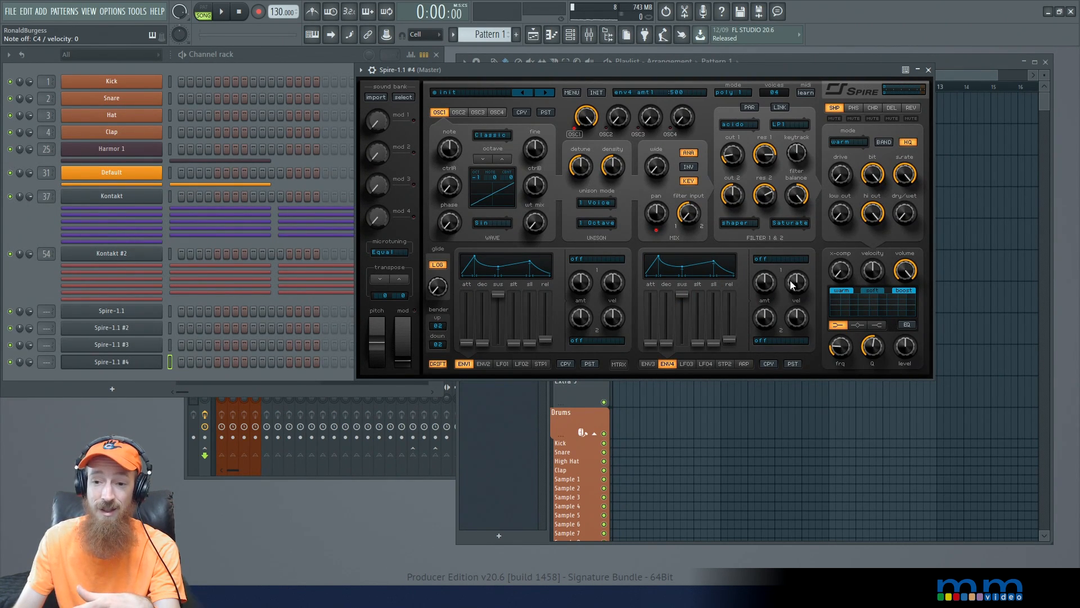
- Refine envelope 3's Cutoff 1 modulation with more velocity response, an amount of about 725, and slightly higher decay and sustain
{"action": "left_click", "coordinate": [648, 363]}
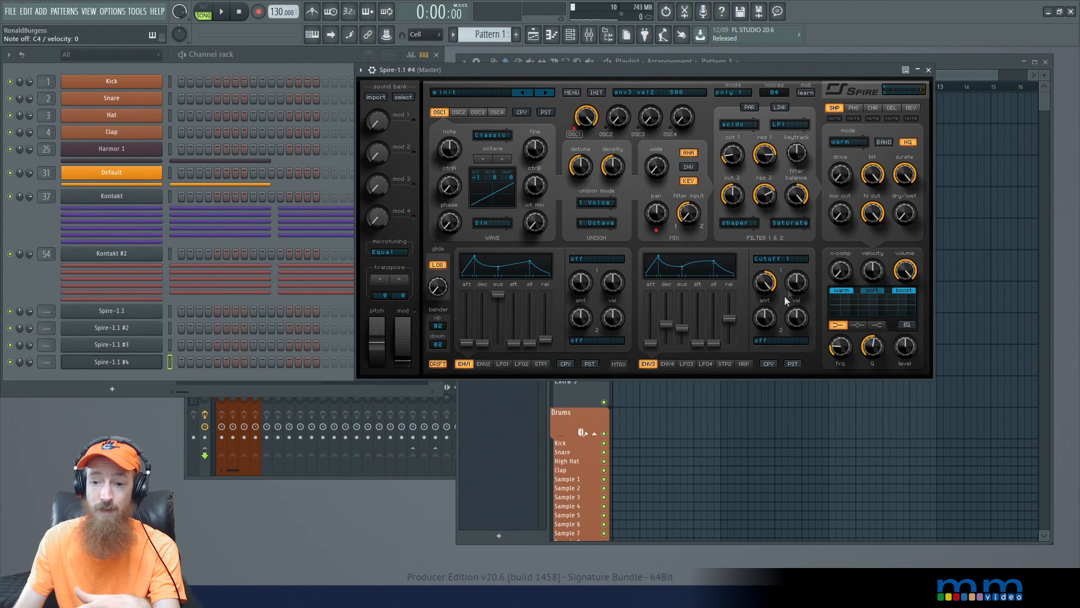
{"action": "mouse_move", "coordinate": [797, 289]}
{"action": "left_mouse_down"}
{"action": "mouse_move", "coordinate": [797, 264]}
{"action": "mouse_move", "coordinate": [795, 291]}
{"action": "left_mouse_up"}
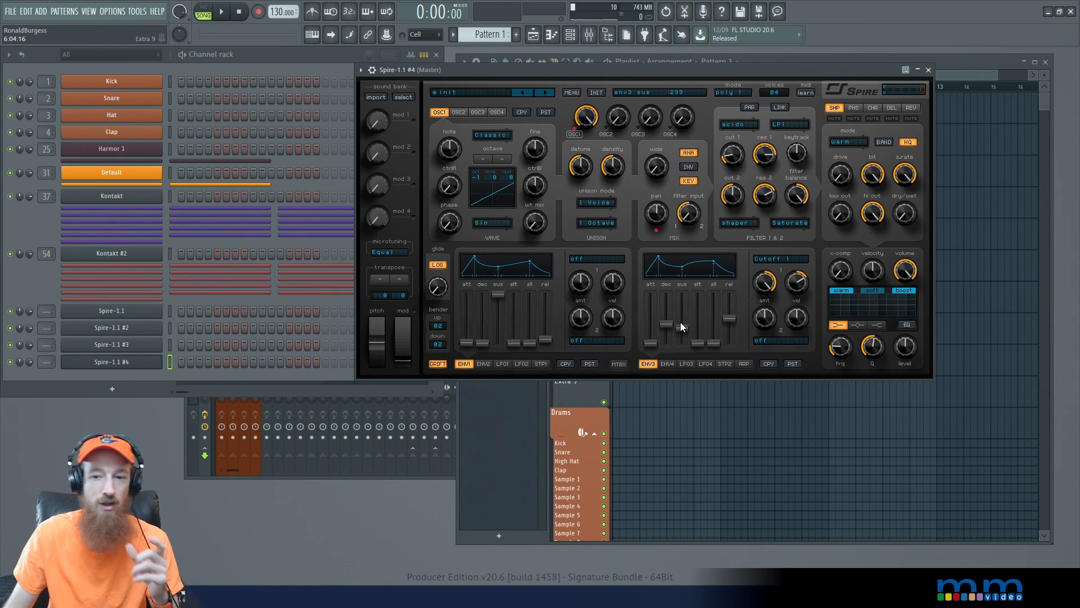
{"action": "left_click_drag", "start_coordinate": [753, 283], "coordinate": [756, 317]}
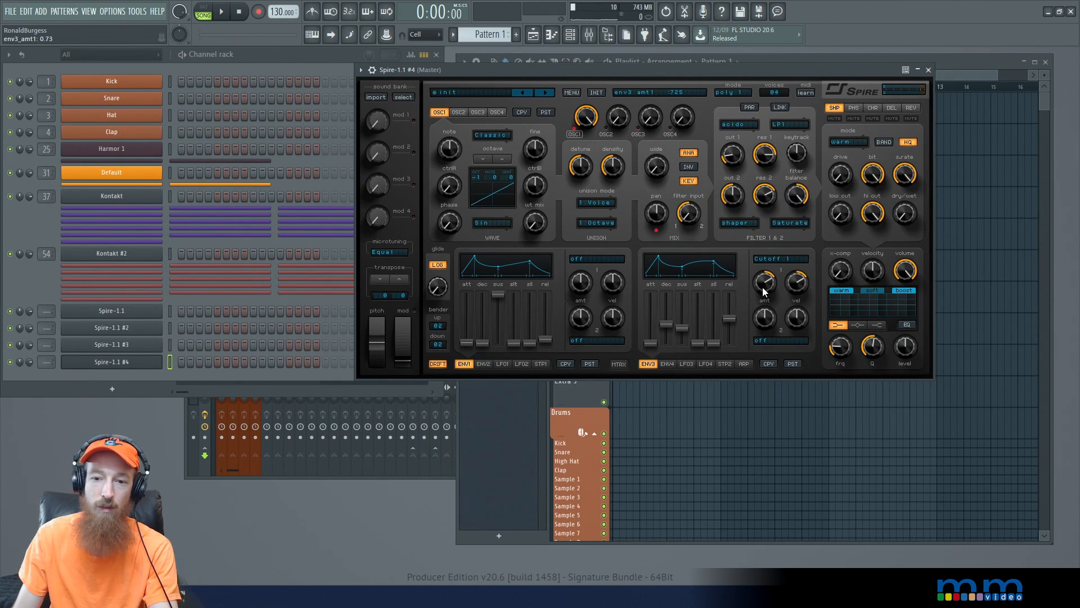
{"action": "mouse_move", "coordinate": [669, 327]}
{"action": "left_mouse_down"}
{"action": "mouse_move", "coordinate": [669, 309]}
{"action": "mouse_move", "coordinate": [681, 322]}
{"action": "left_mouse_up"}
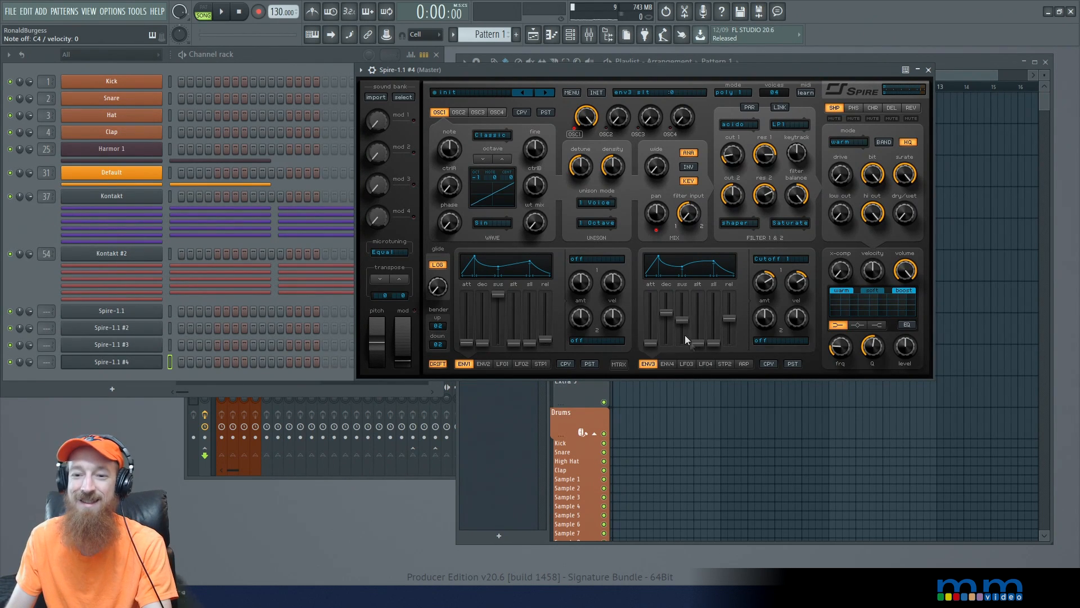
- Fine-tune envelope 3's decay and lower its sustain slightly
{"action": "mouse_move", "coordinate": [665, 311]}
{"action": "left_mouse_down"}
{"action": "mouse_move", "coordinate": [666, 332]}
{"action": "mouse_move", "coordinate": [670, 319]}
{"action": "left_mouse_up"}
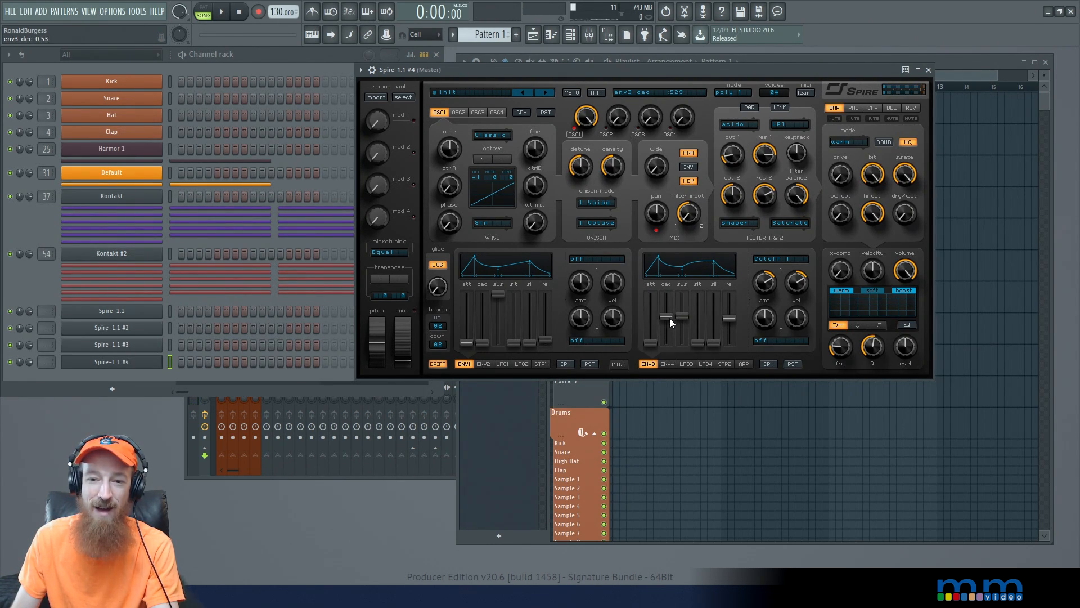
{"action": "mouse_move", "coordinate": [677, 318]}
{"action": "left_mouse_down"}
{"action": "mouse_move", "coordinate": [668, 302]}
{"action": "mouse_move", "coordinate": [677, 322]}
{"action": "left_mouse_up"}
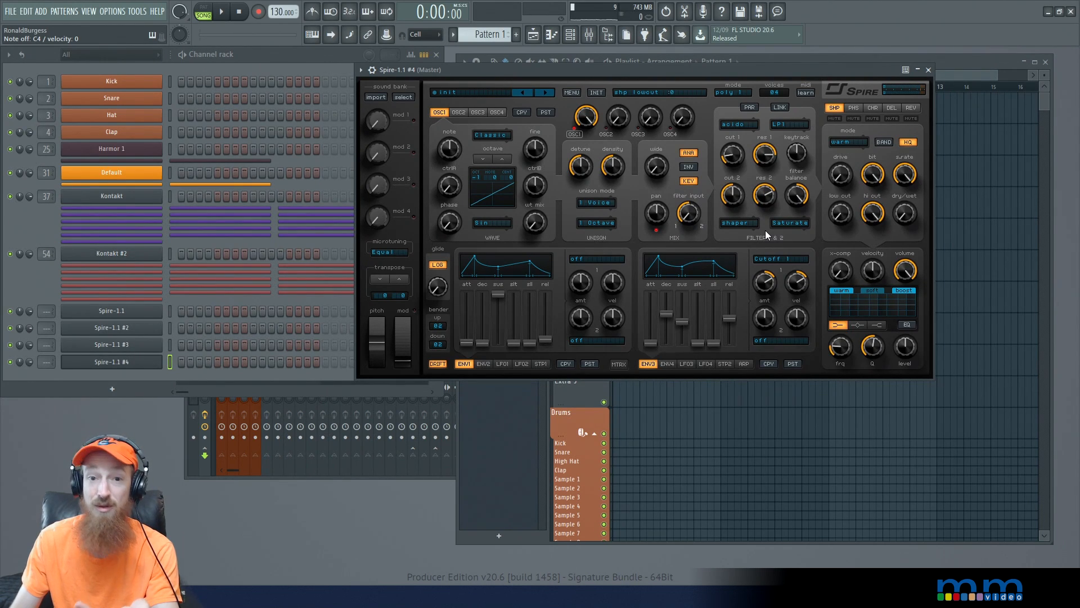
- Blend in the delay effect with its color at about 0.27 and its dry/wet at about 0.14
{"action": "left_click", "coordinate": [894, 109]}
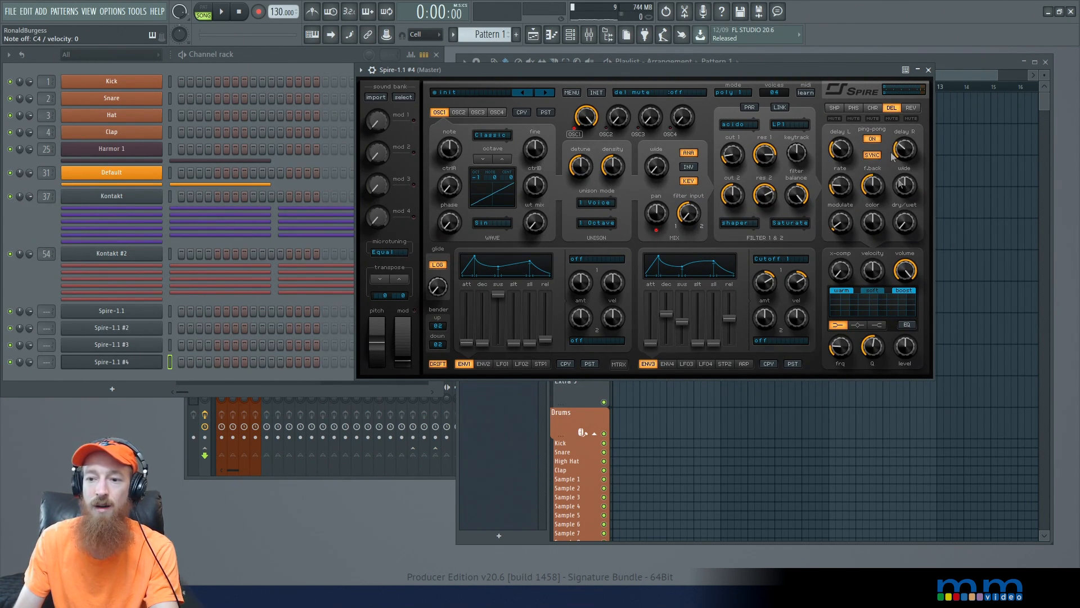
{"action": "left_click_drag", "start_coordinate": [899, 226], "coordinate": [900, 210]}
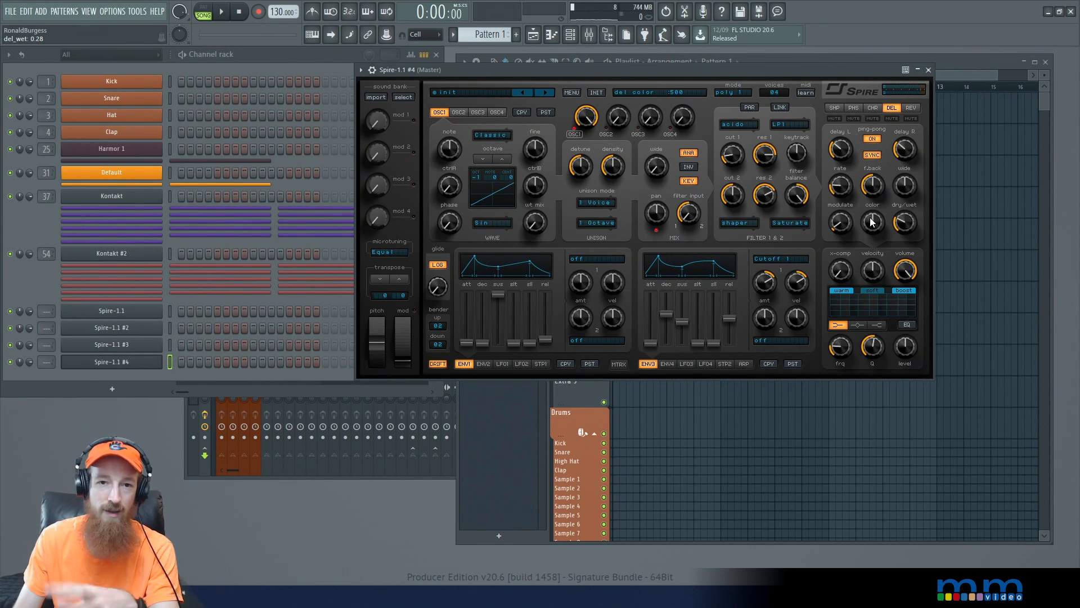
{"action": "left_click_drag", "start_coordinate": [871, 221], "coordinate": [863, 236]}
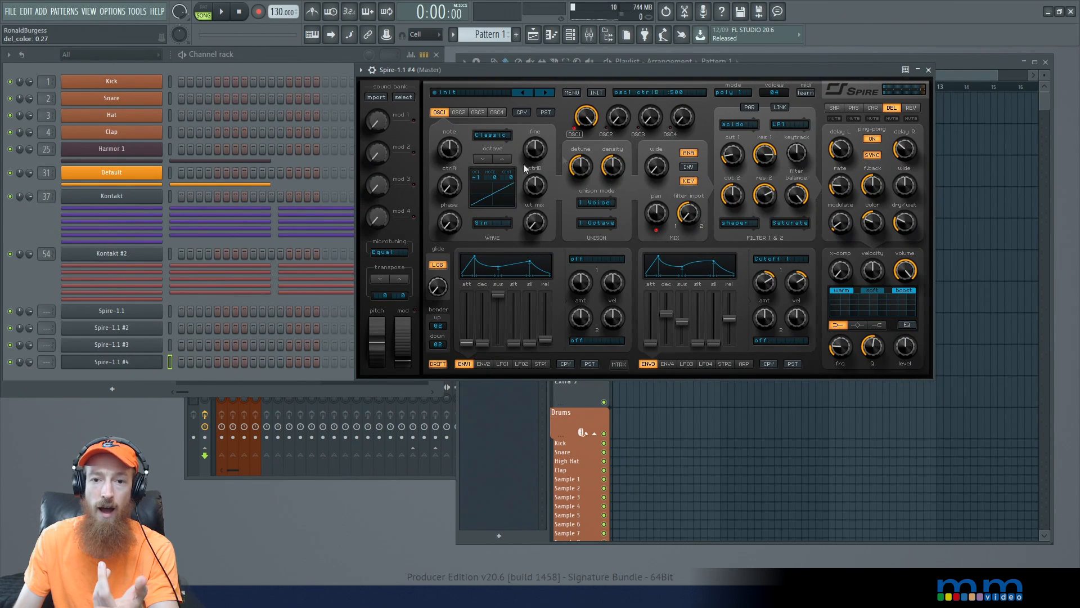
{"action": "left_click", "coordinate": [248, 326]}
{"action": "left_click", "coordinate": [748, 76]}
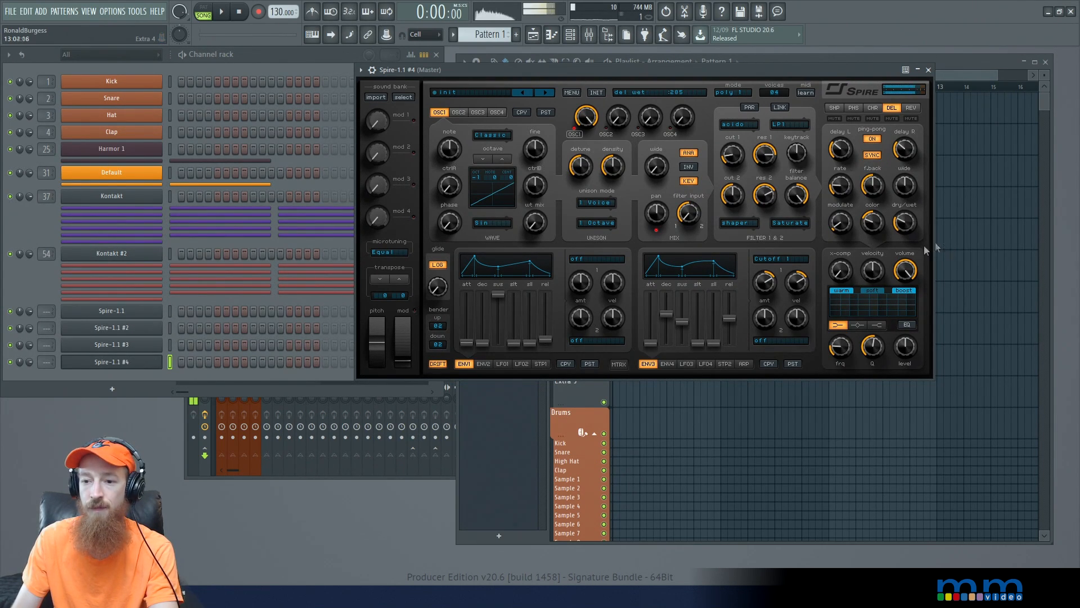
{"action": "mouse_move", "coordinate": [901, 227]}
{"action": "left_mouse_down"}
{"action": "mouse_move", "coordinate": [903, 243]}
{"action": "mouse_move", "coordinate": [873, 232]}
{"action": "mouse_move", "coordinate": [898, 228]}
{"action": "left_mouse_up"}
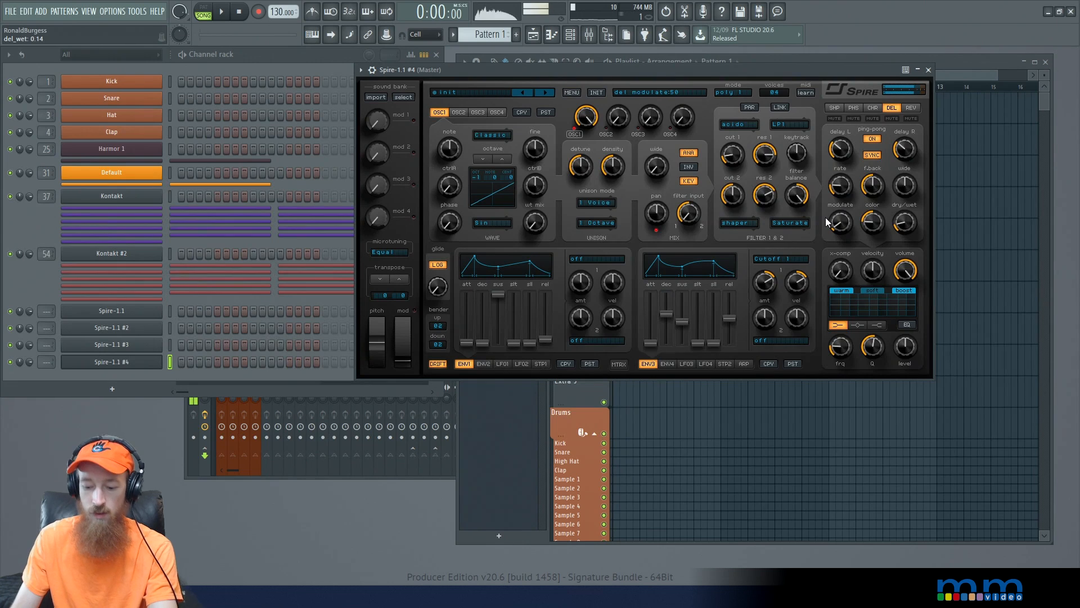
- Fine-tune filter 1's resonance and set its cutoff to about 285
{"action": "left_click_drag", "start_coordinate": [757, 160], "coordinate": [758, 157]}
{"action": "left_click_drag", "start_coordinate": [760, 193], "coordinate": [735, 147]}
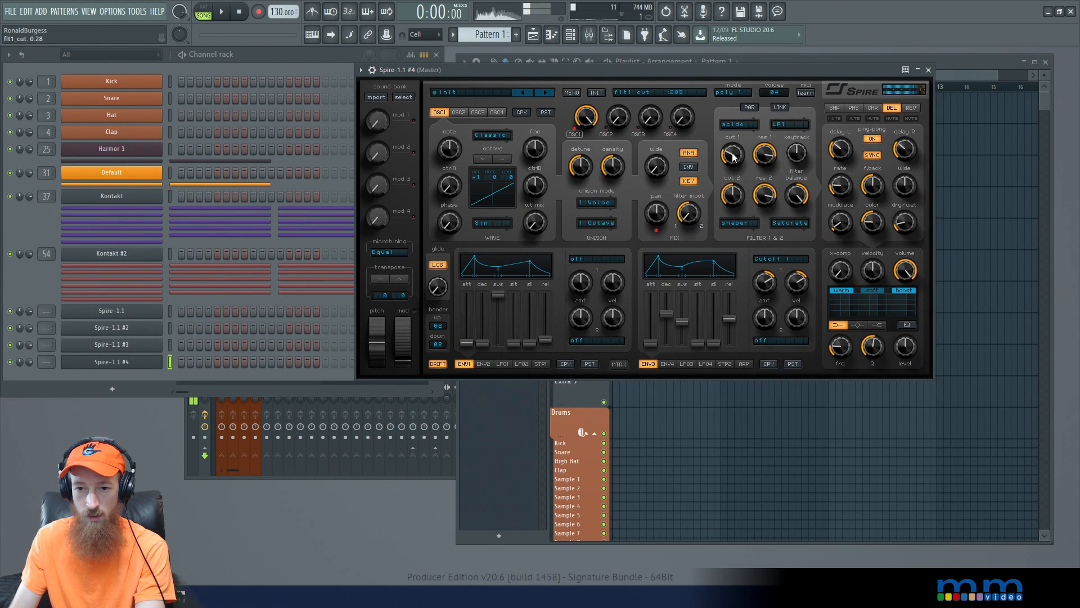
- Set envelope 3's decay to about 483 and fine-tune its sustain and Cutoff 1 amount
{"action": "left_click", "coordinate": [668, 363]}
{"action": "left_click", "coordinate": [648, 364]}
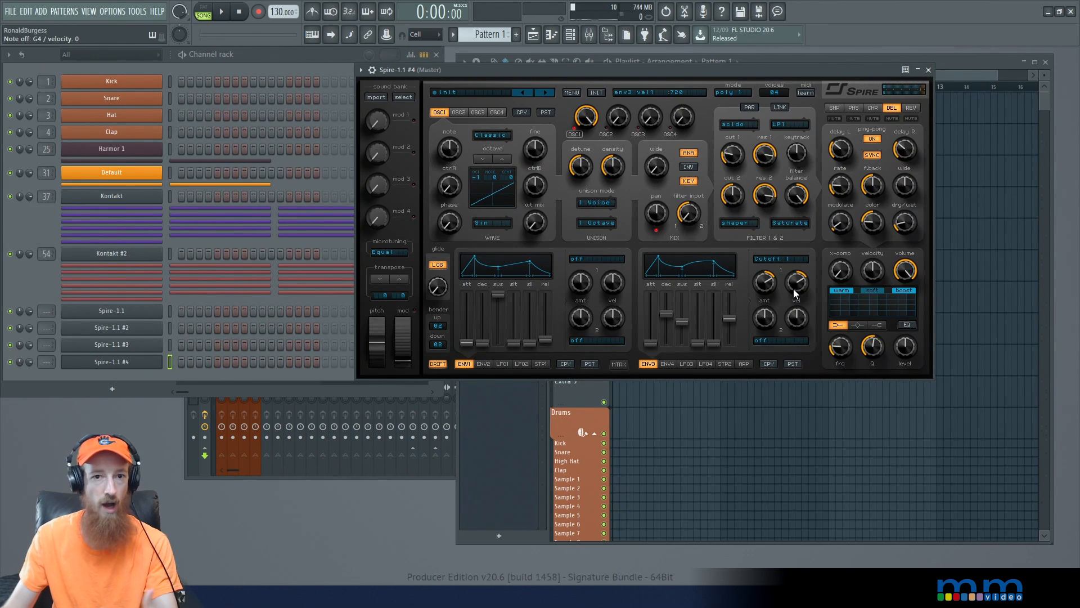
{"action": "left_click_drag", "start_coordinate": [766, 282], "coordinate": [766, 285]}
{"action": "scroll", "coordinate": [797, 286], "scroll_direction": "up", "scroll_amount": 1}
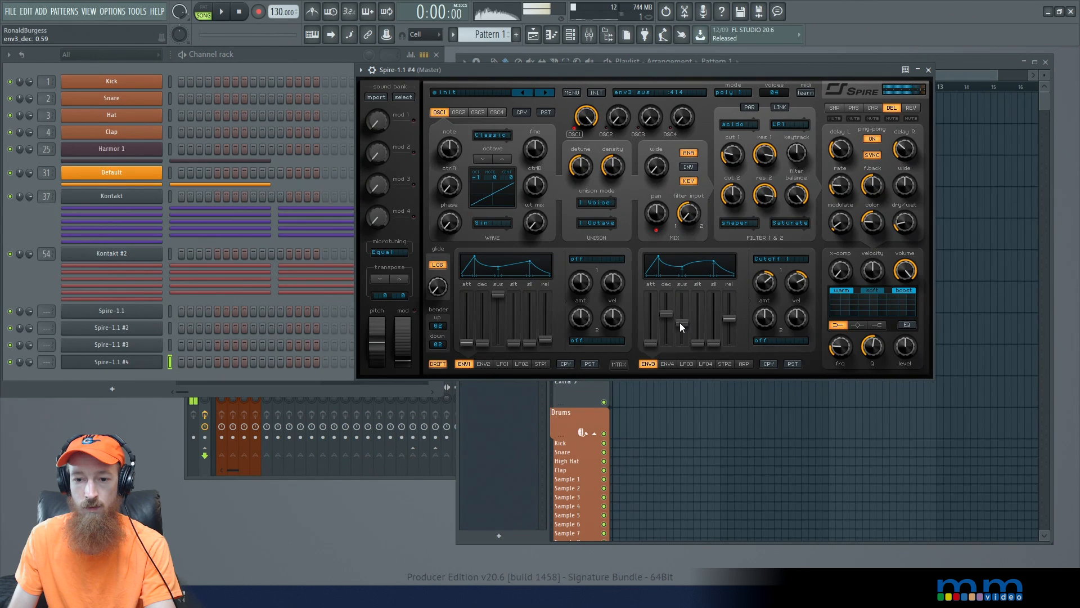
{"action": "scroll", "coordinate": [660, 317], "scroll_direction": "up", "scroll_amount": 1}
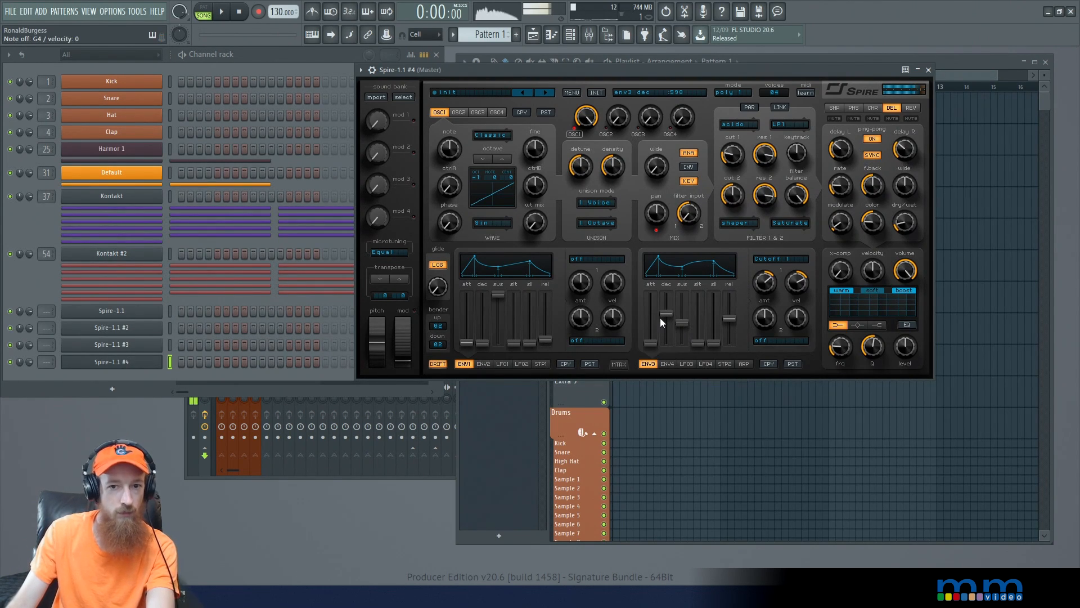
{"action": "left_click_drag", "start_coordinate": [660, 318], "coordinate": [665, 326]}
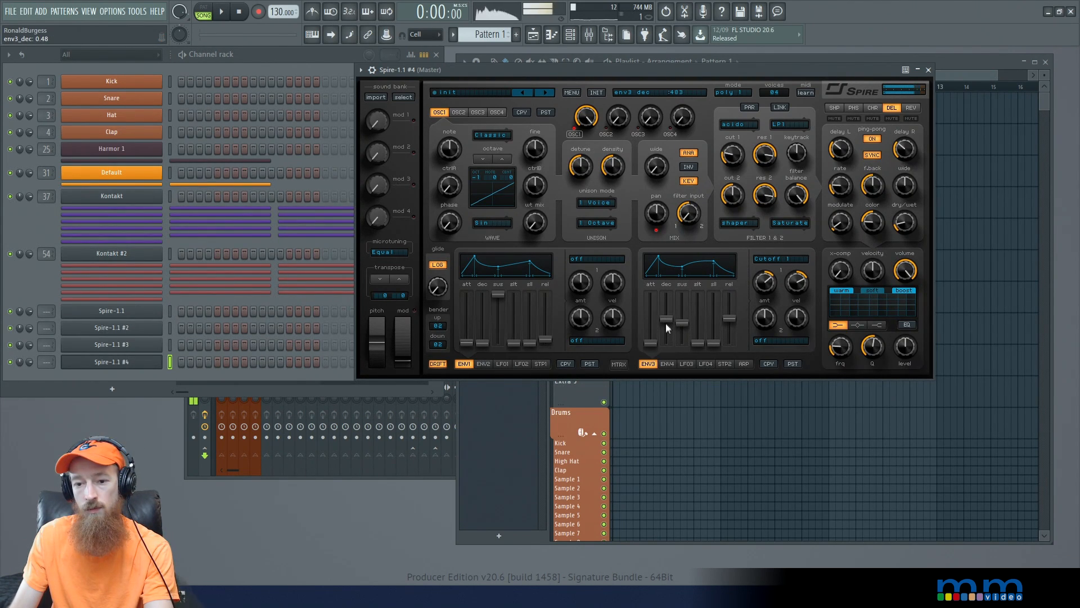
{"action": "left_click_drag", "start_coordinate": [683, 326], "coordinate": [683, 326]}
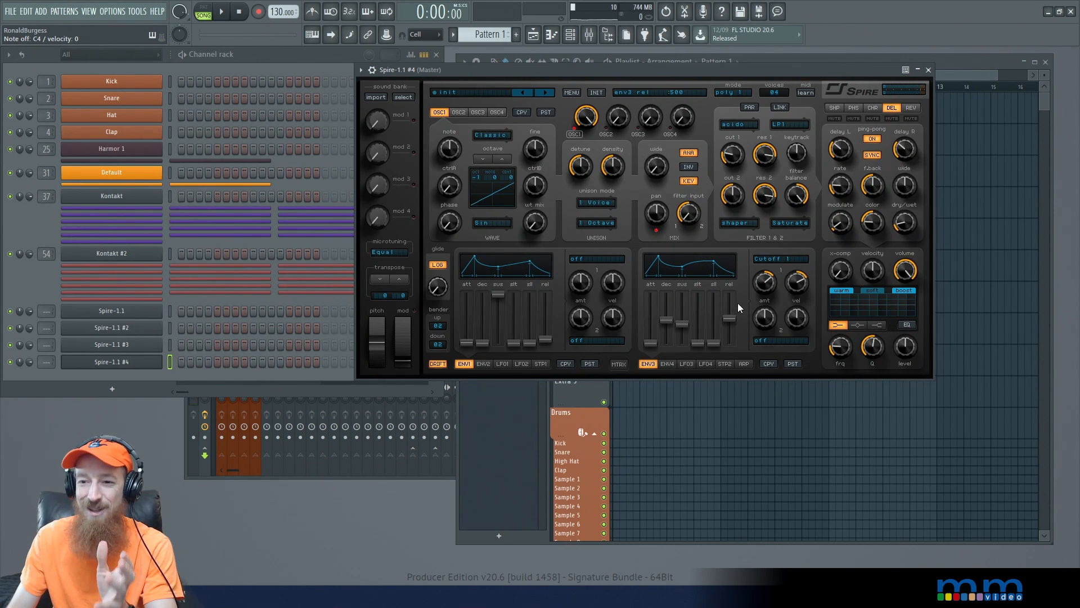
- Raise the shaper effect's dry/wet to maximum and lower the synth's output volume to about 835
{"action": "left_click", "coordinate": [833, 109]}
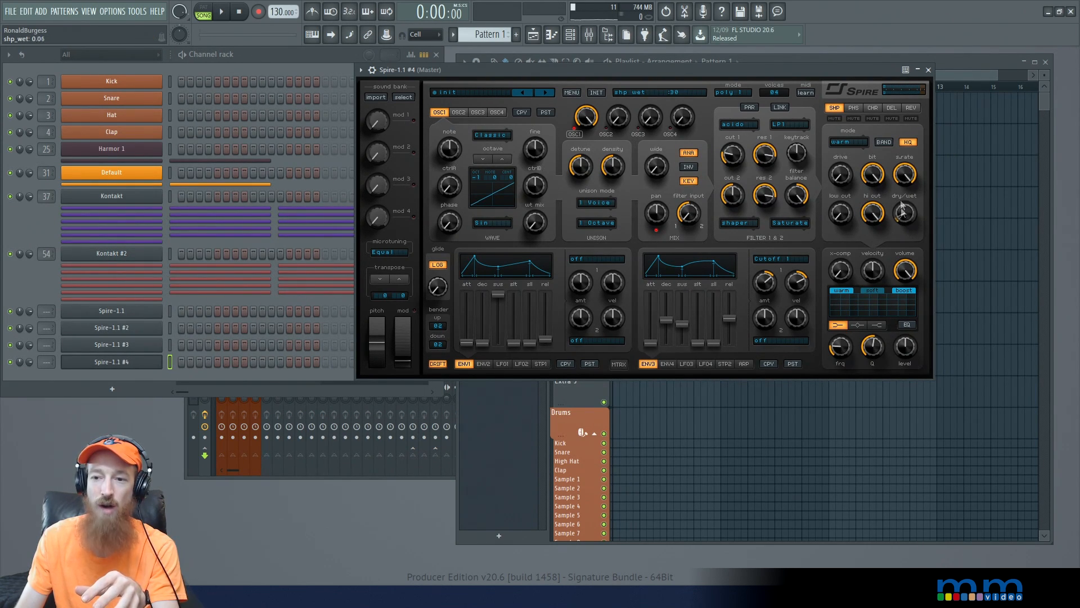
{"action": "left_click_drag", "start_coordinate": [903, 211], "coordinate": [920, 81]}
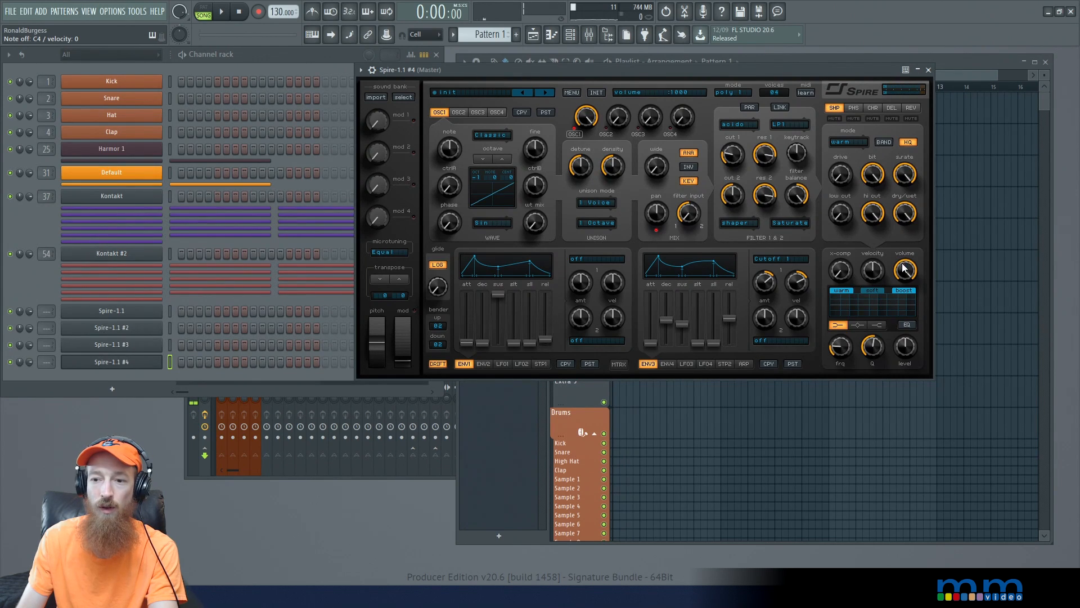
{"action": "scroll", "coordinate": [905, 280], "scroll_direction": "down", "scroll_amount": 5}
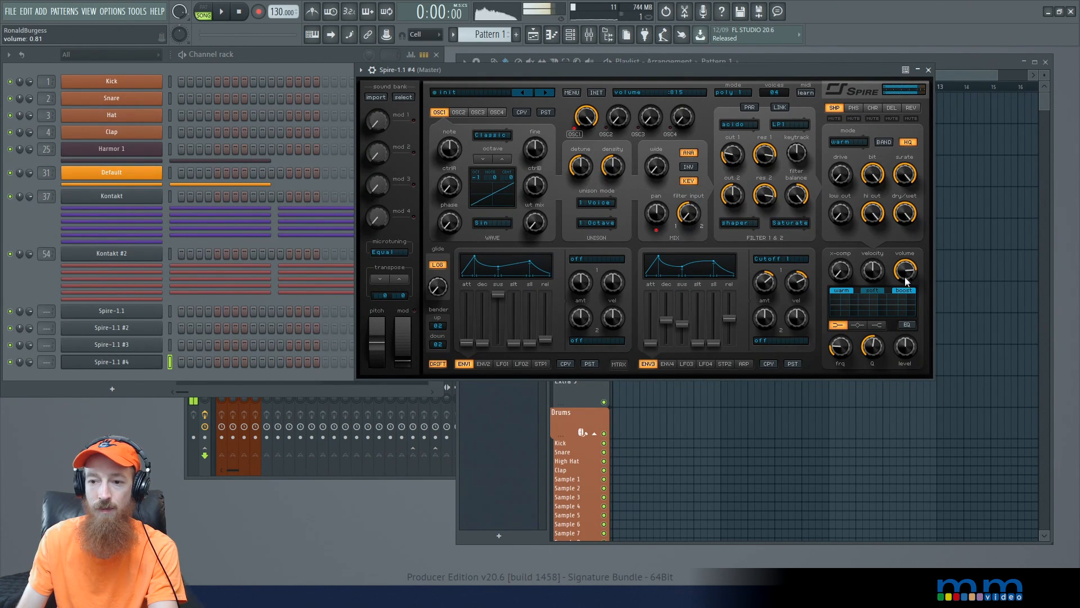
{"action": "left_click_drag", "start_coordinate": [905, 271], "coordinate": [905, 270]}
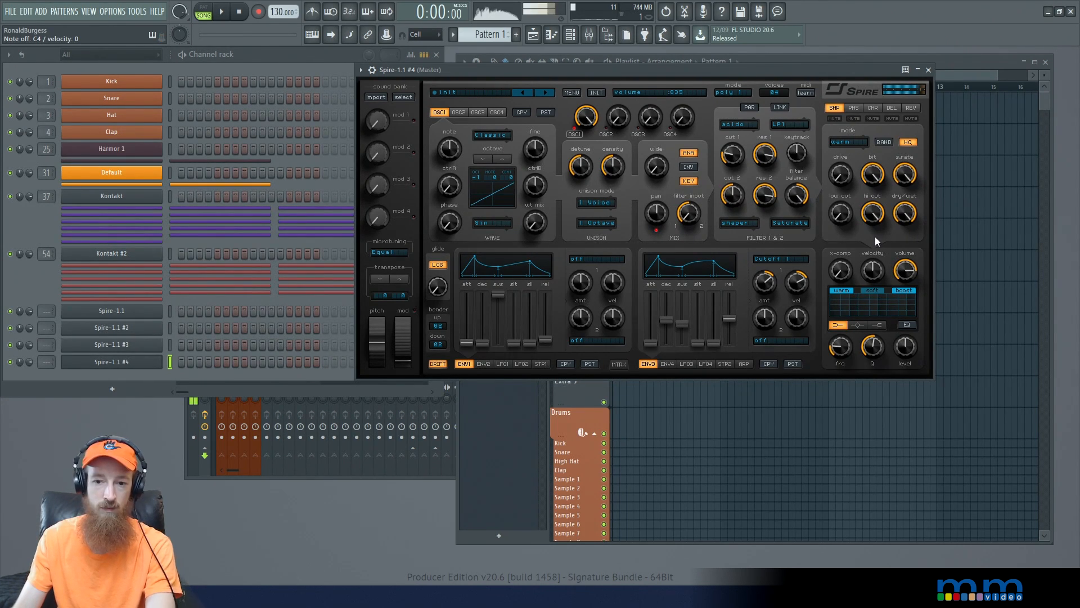
- Lower envelope 3's sustain, with its decay at about 759 and its Cutoff 1 amount at about 705
{"action": "left_click", "coordinate": [677, 328]}
{"action": "left_click_drag", "start_coordinate": [683, 326], "coordinate": [666, 329]}
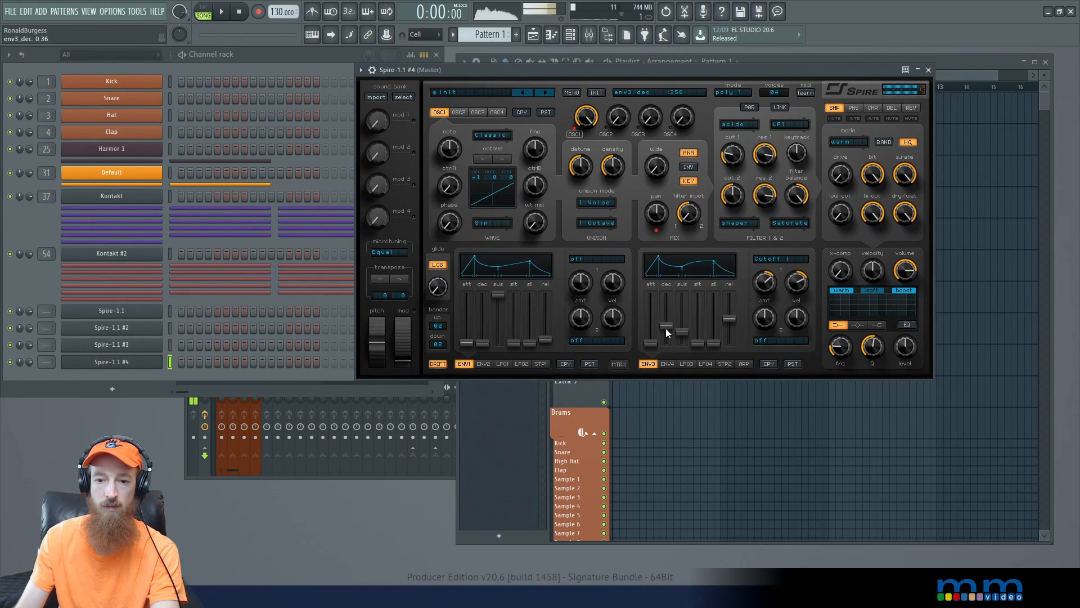
{"action": "left_click_drag", "start_coordinate": [669, 320], "coordinate": [669, 311]}
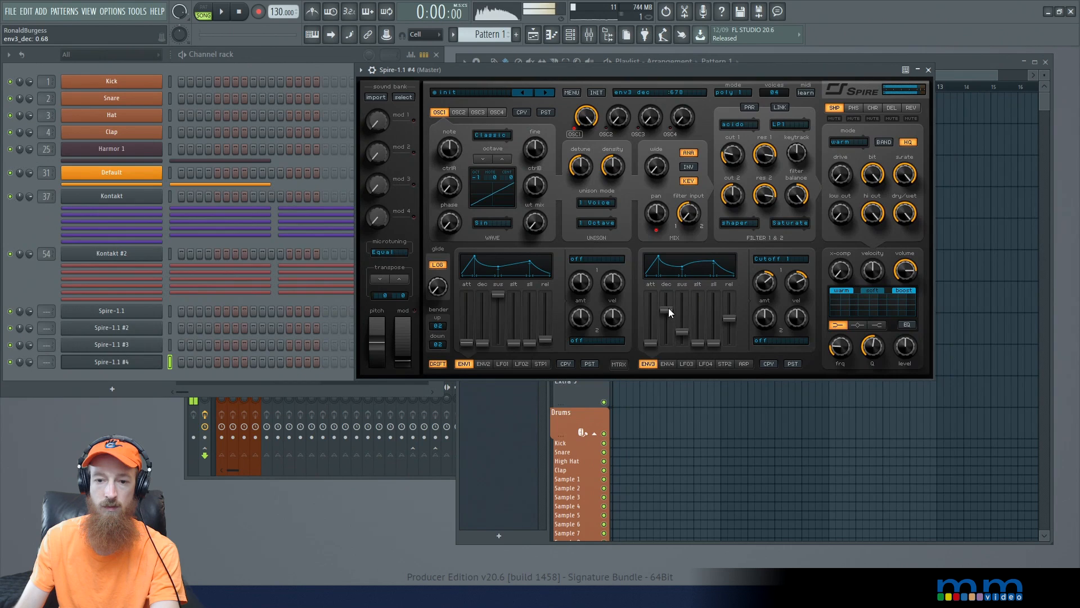
{"action": "left_click_drag", "start_coordinate": [671, 297], "coordinate": [669, 298]}
{"action": "left_click_drag", "start_coordinate": [766, 280], "coordinate": [769, 277]}
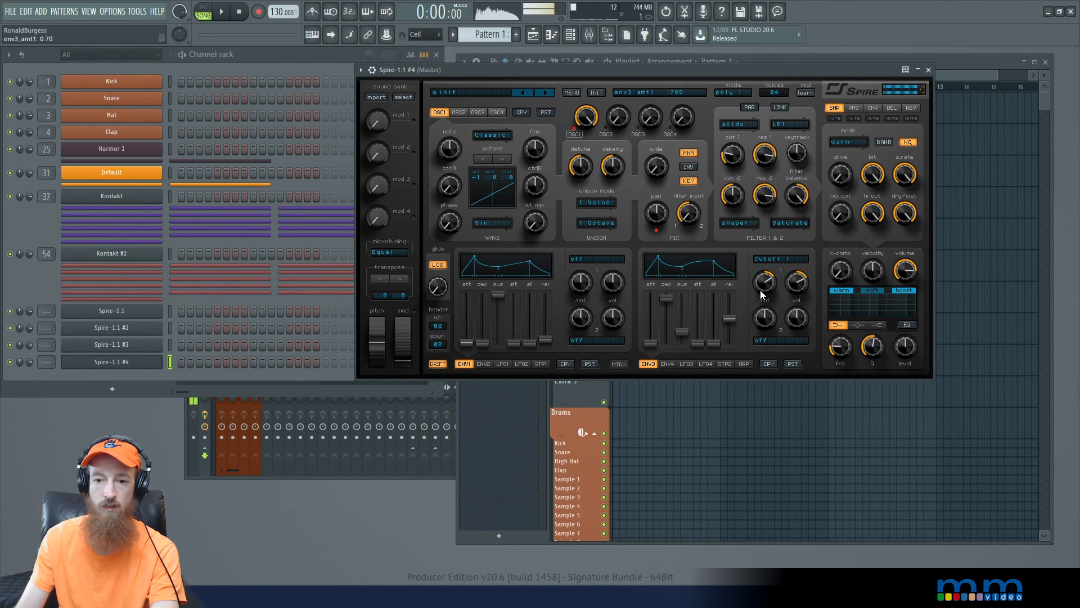
{"action": "left_click_drag", "start_coordinate": [667, 301], "coordinate": [667, 309]}
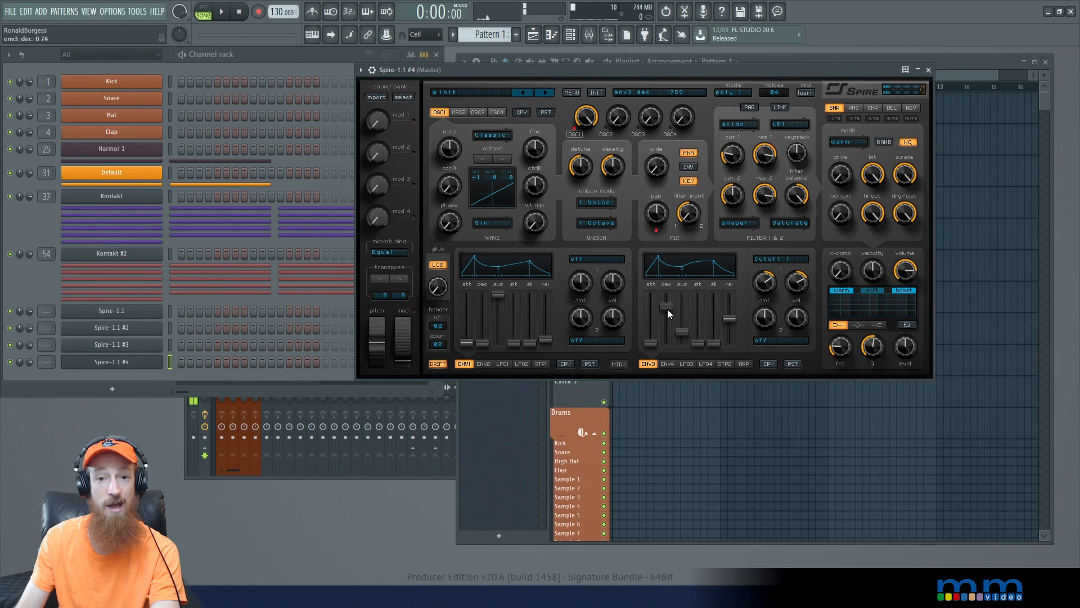